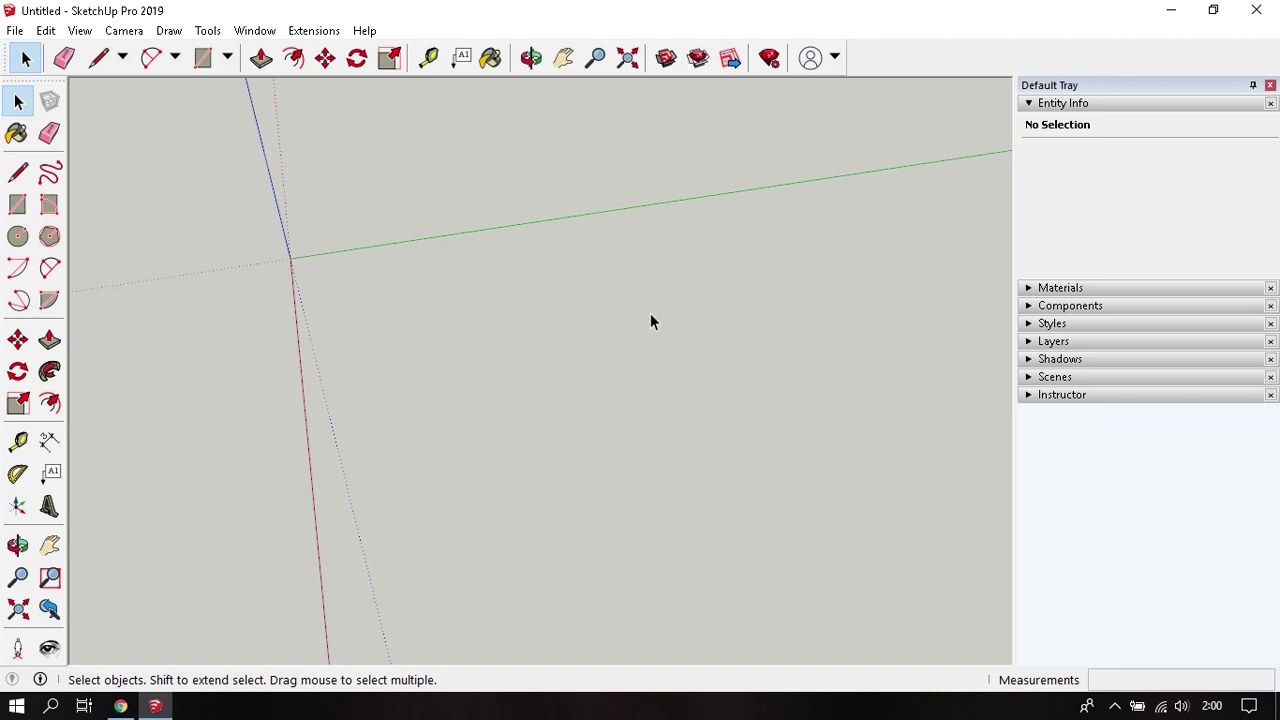
# Step: Draw the first rectangular face on the ground with the Rectangle tool
pyautogui.press('o')
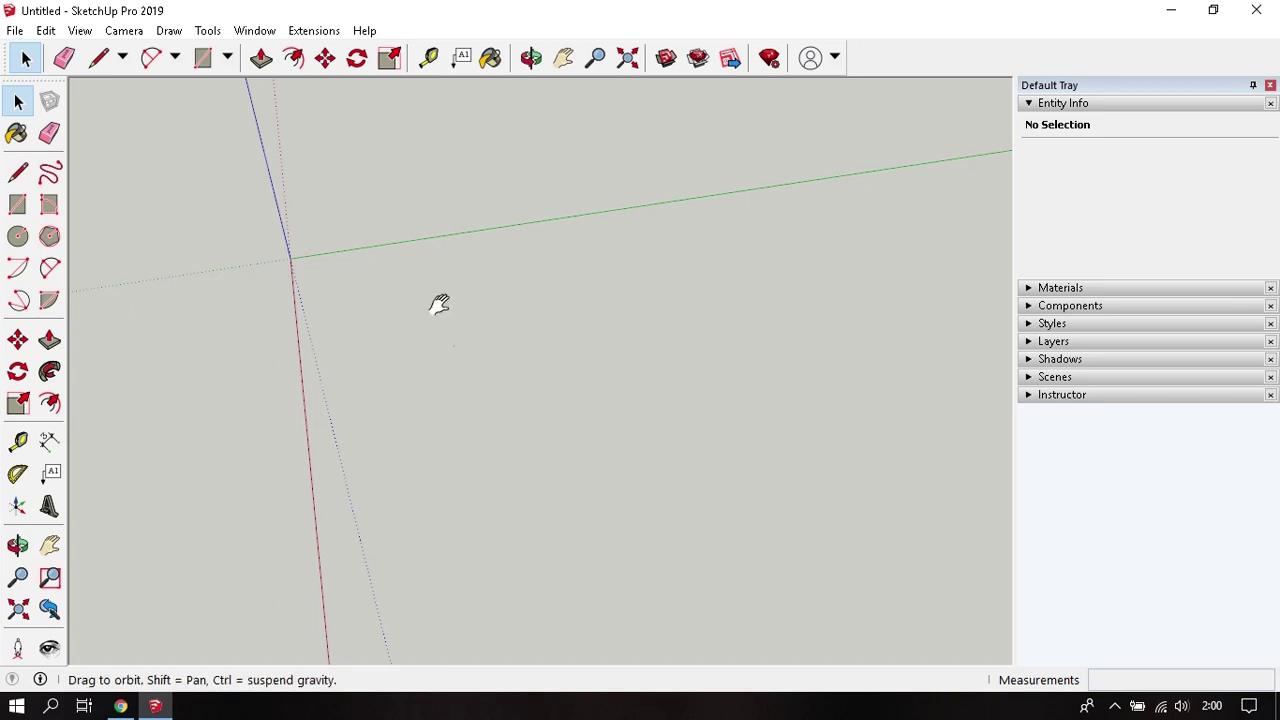
pyautogui.moveTo(437, 303)
pyautogui.mouseDown()
pyautogui.moveTo(634, 280)
pyautogui.moveTo(323, 395)
pyautogui.mouseUp()
pyautogui.press('space')
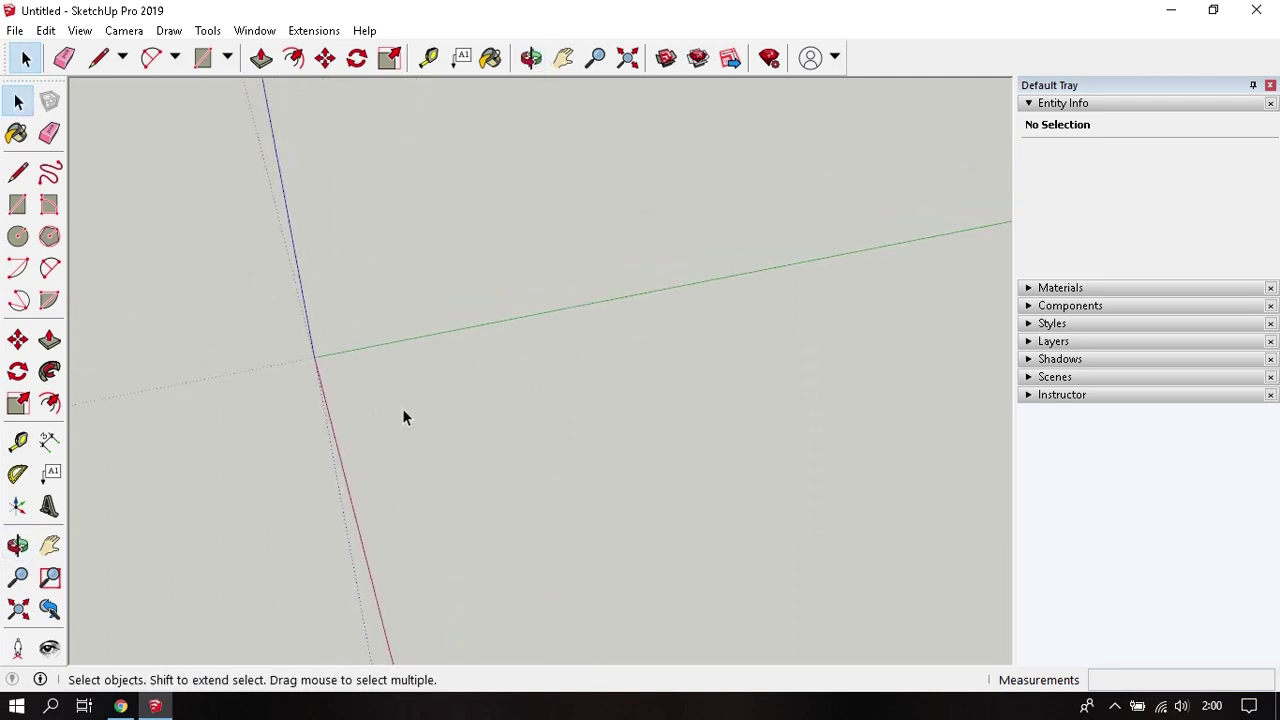
pyautogui.press('r')
pyautogui.click(371, 408)
pyautogui.click(901, 512)
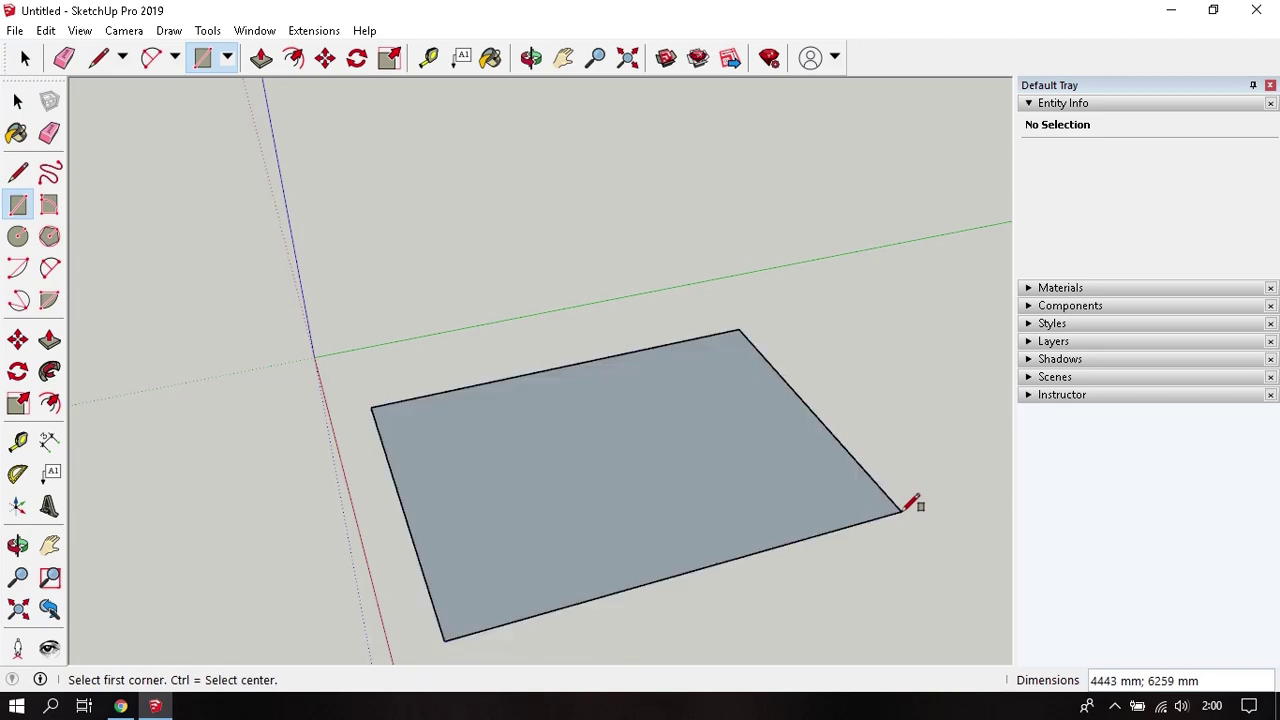
pyautogui.press('space')
# Step: Trace a second rectangular face beside the first, edge by edge with the Line tool
pyautogui.moveTo(666, 511)
pyautogui.mouseDown(button='middle')
pyautogui.moveTo(580, 389)
pyautogui.moveTo(503, 374)
pyautogui.moveTo(486, 449)
pyautogui.mouseUp(button='middle')
pyautogui.press('l')
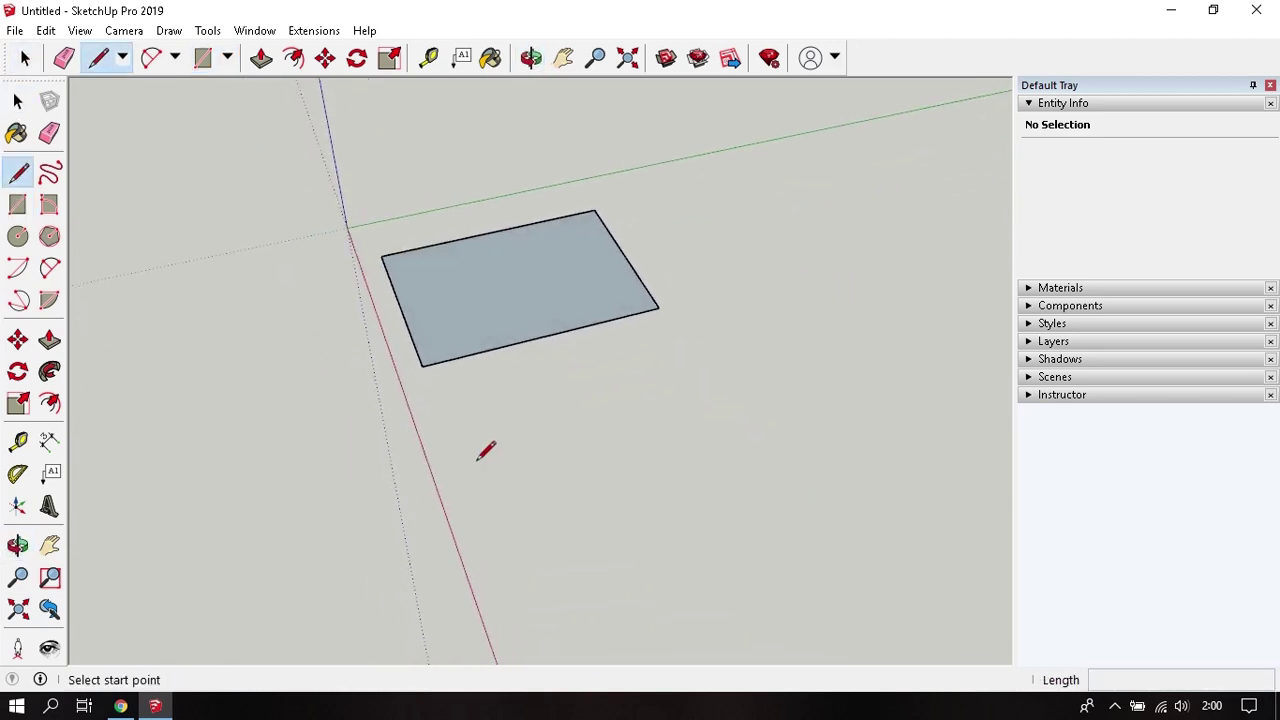
pyautogui.click(486, 450)
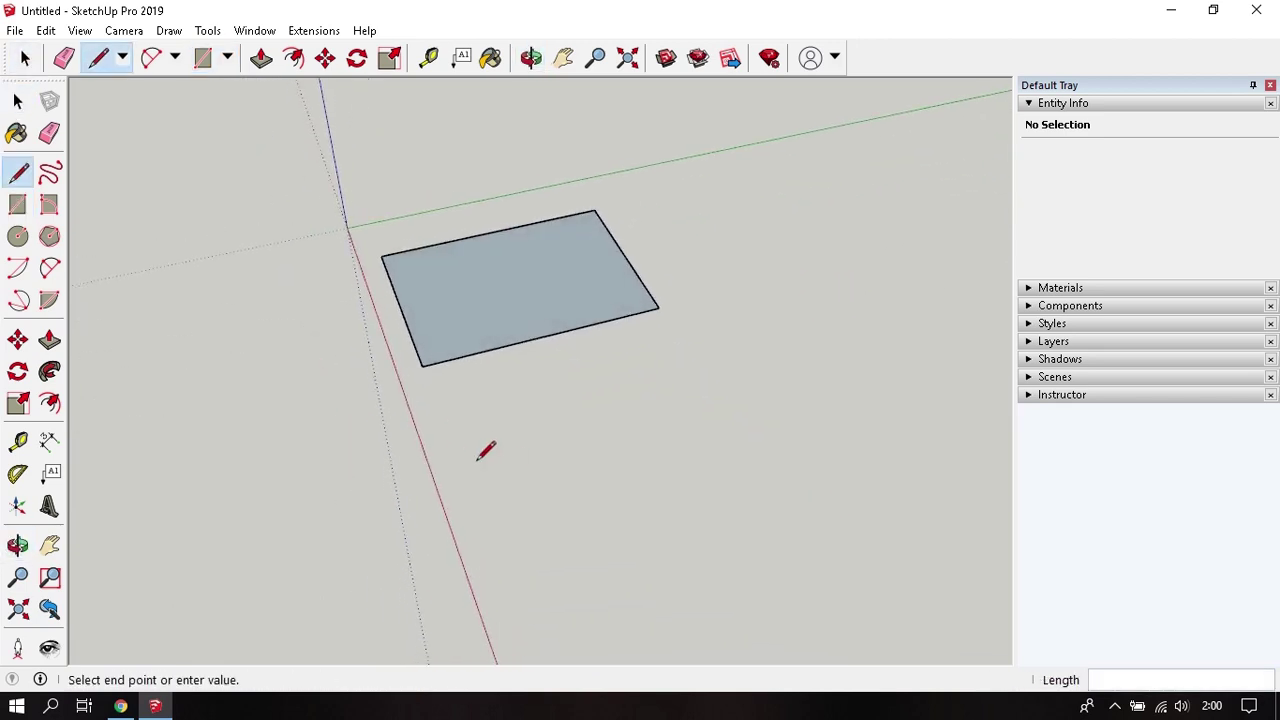
pyautogui.click(730, 392)
pyautogui.click(819, 524)
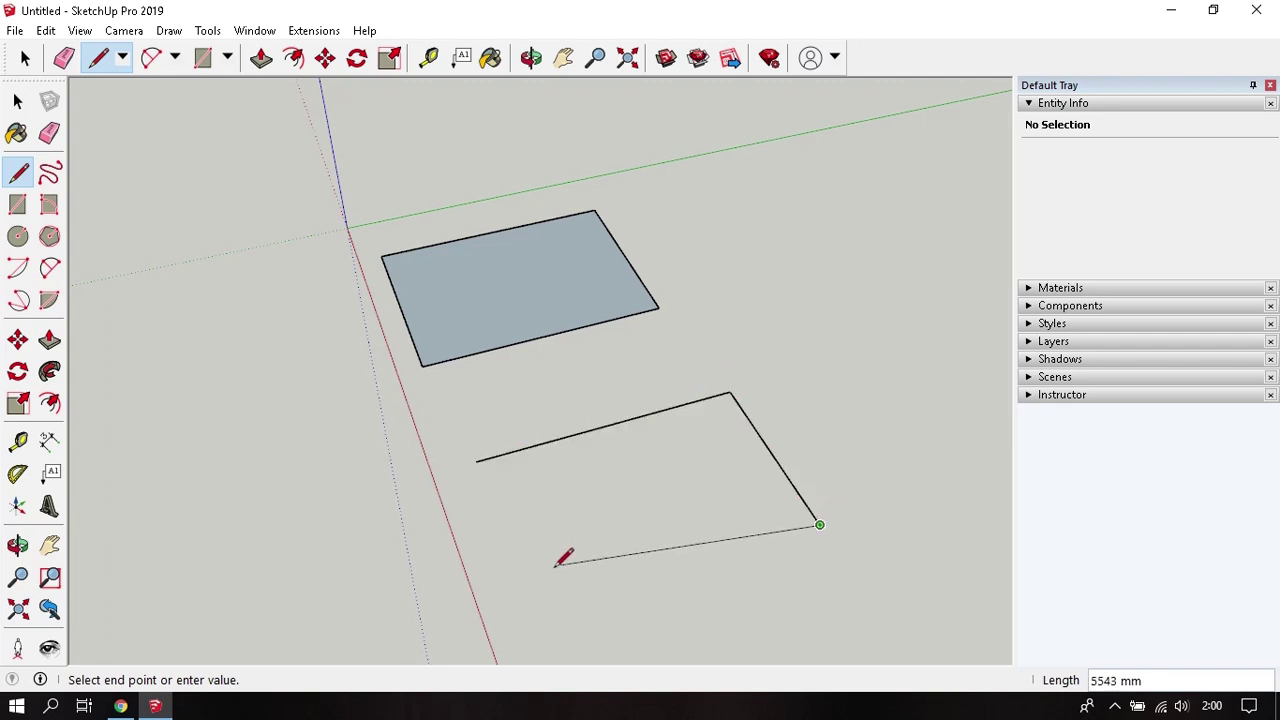
pyautogui.click(535, 614)
pyautogui.click(476, 461)
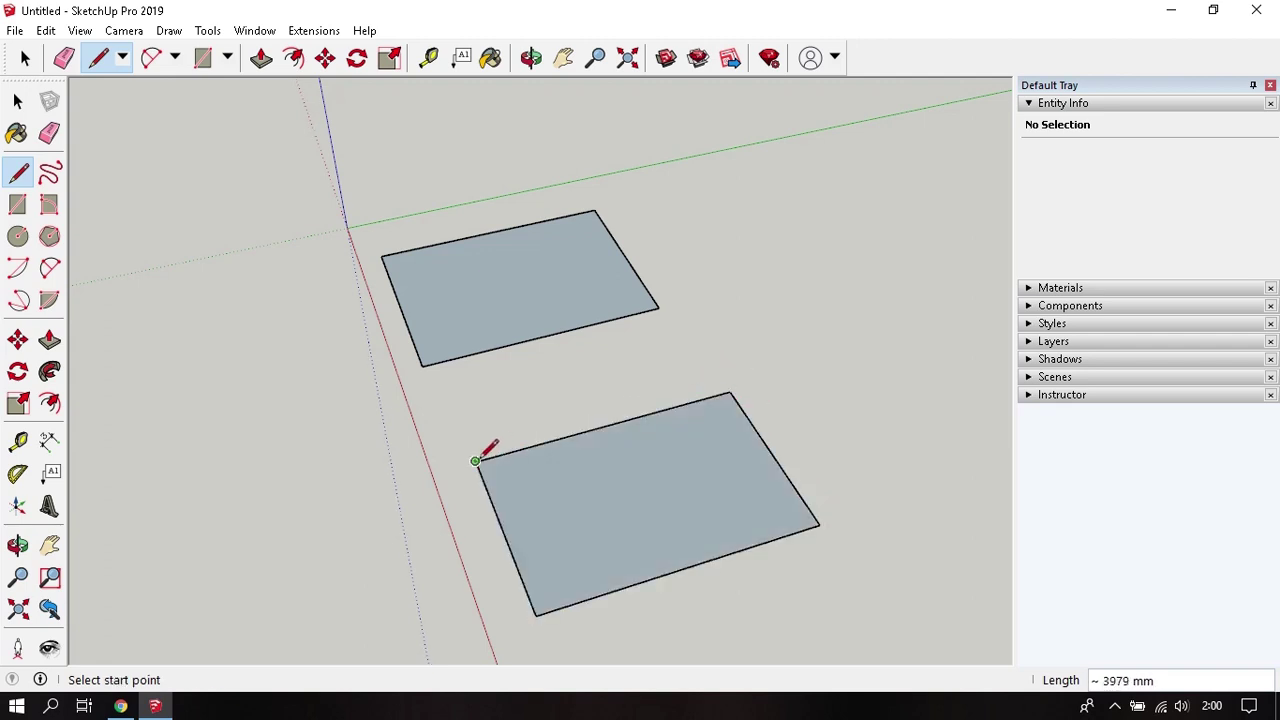
pyautogui.press('space')
pyautogui.moveTo(550, 482)
pyautogui.mouseDown(button='middle')
pyautogui.moveTo(591, 423)
pyautogui.moveTo(519, 507)
pyautogui.moveTo(548, 472)
pyautogui.moveTo(543, 483)
pyautogui.moveTo(569, 486)
pyautogui.moveTo(496, 509)
pyautogui.moveTo(633, 405)
pyautogui.mouseUp(button='middle')
pyautogui.scroll(-2, 576, 436)
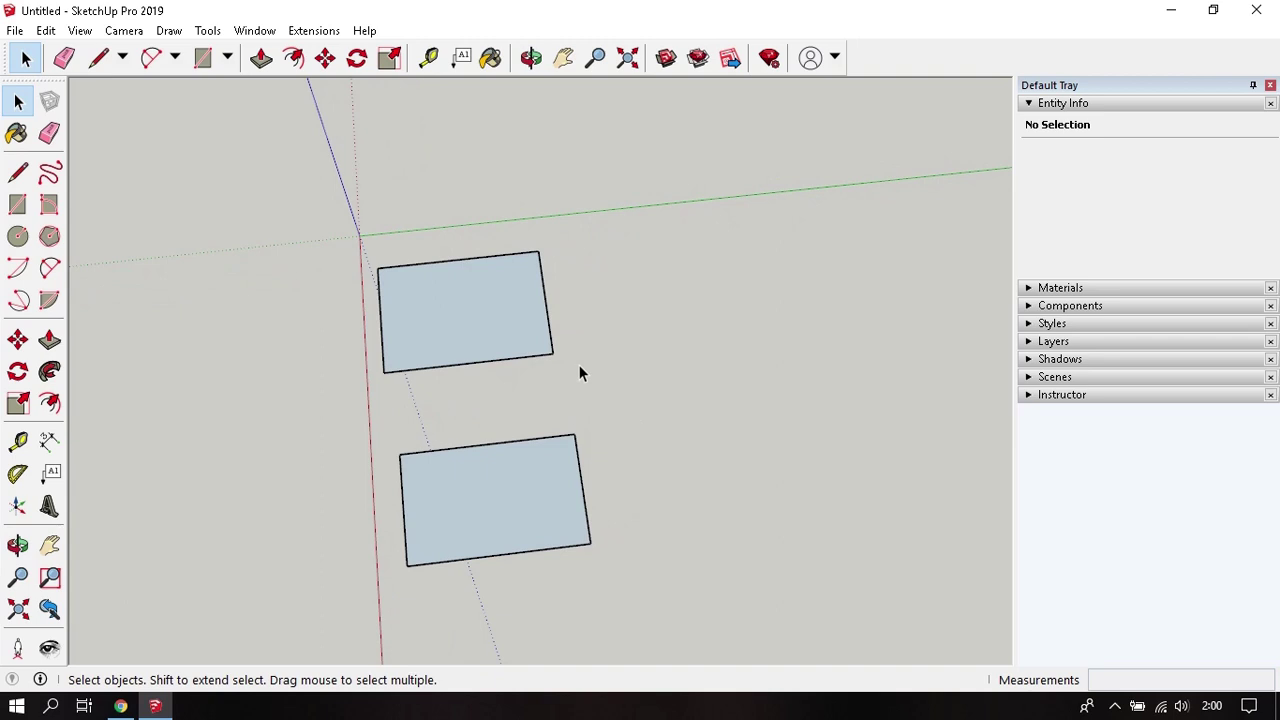
# Step: Start a zigzag chain of connected edges to the right of the rectangles
pyautogui.press('l')
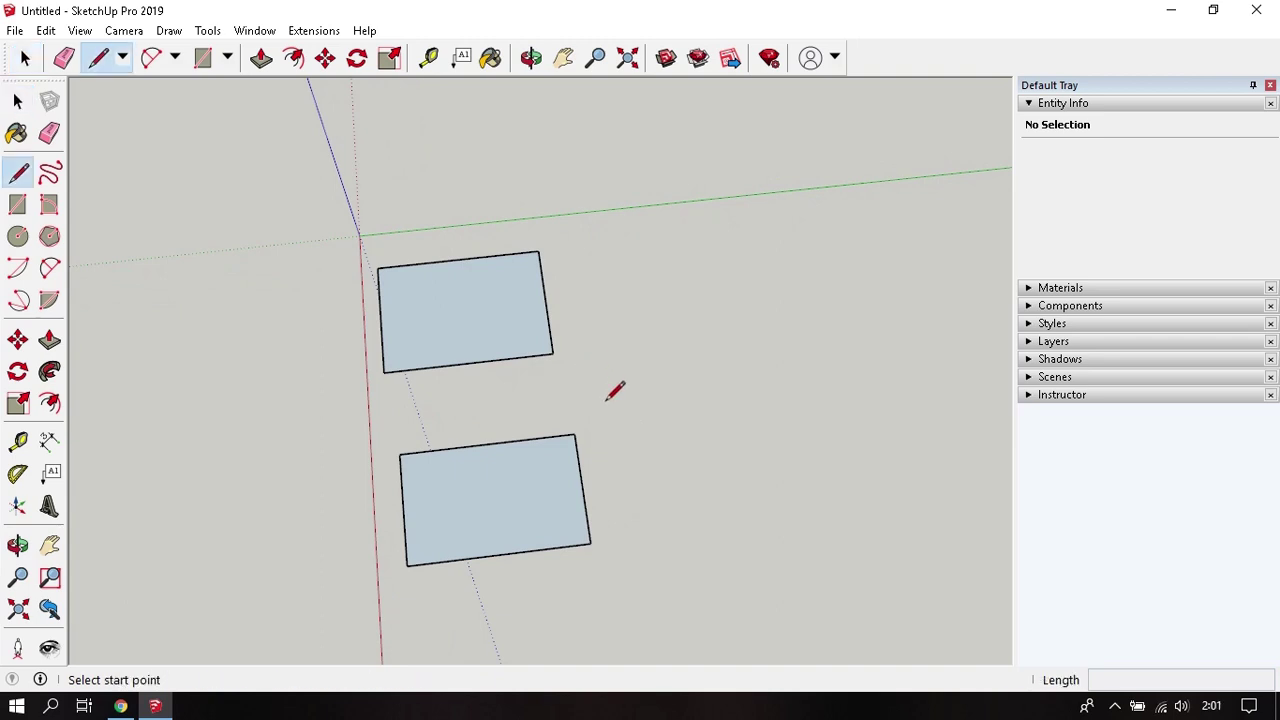
pyautogui.click(620, 400)
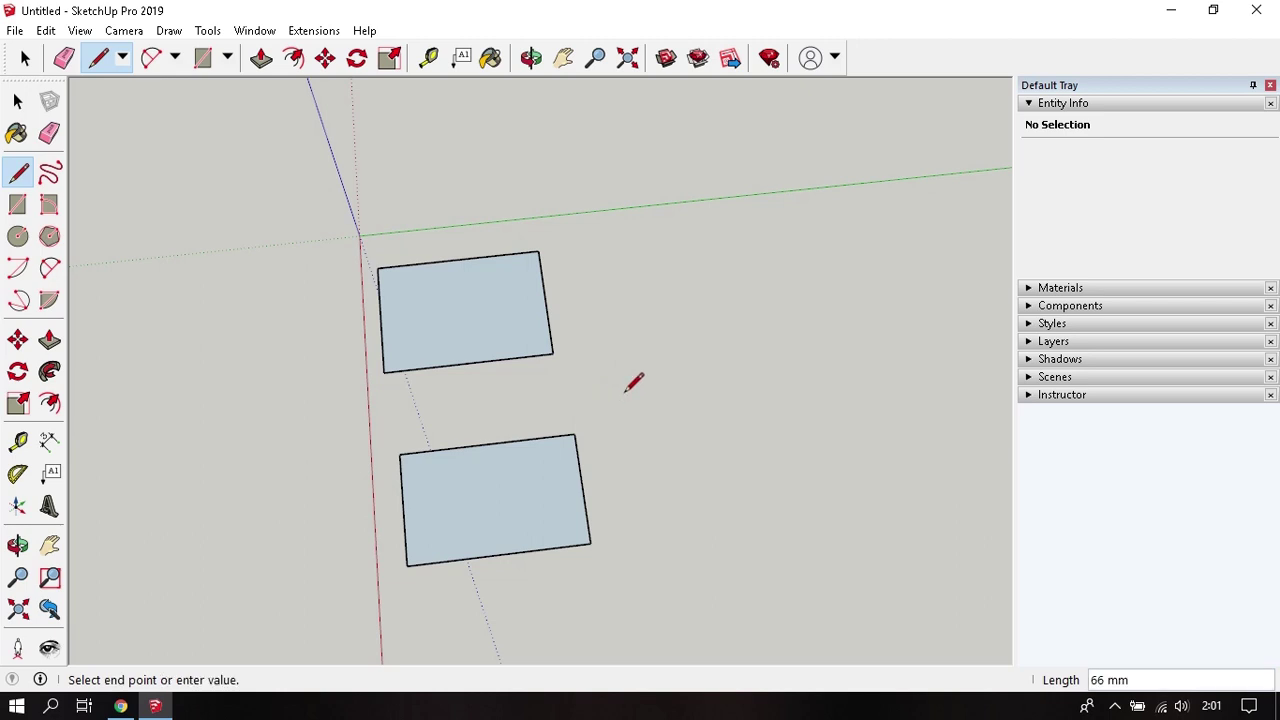
pyautogui.click(716, 316)
pyautogui.click(853, 437)
pyautogui.click(771, 527)
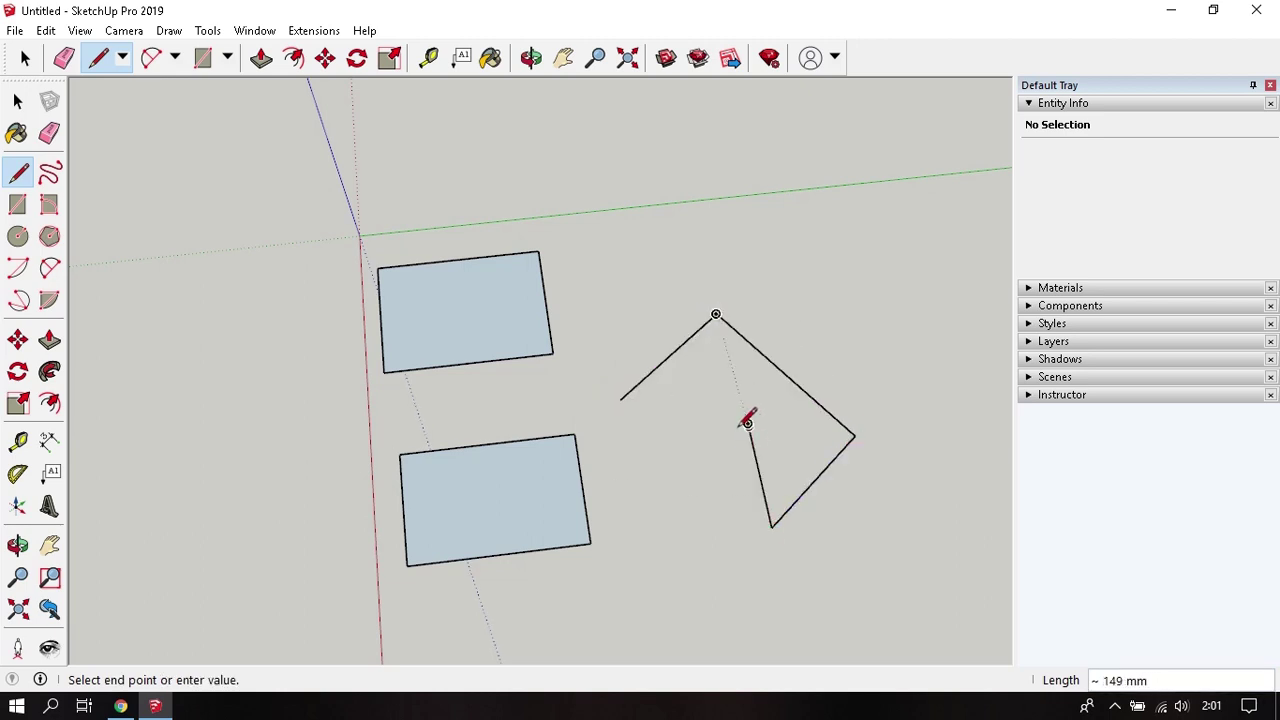
pyautogui.click(748, 429)
pyautogui.click(659, 541)
pyautogui.click(714, 536)
pyautogui.click(673, 597)
pyautogui.click(646, 599)
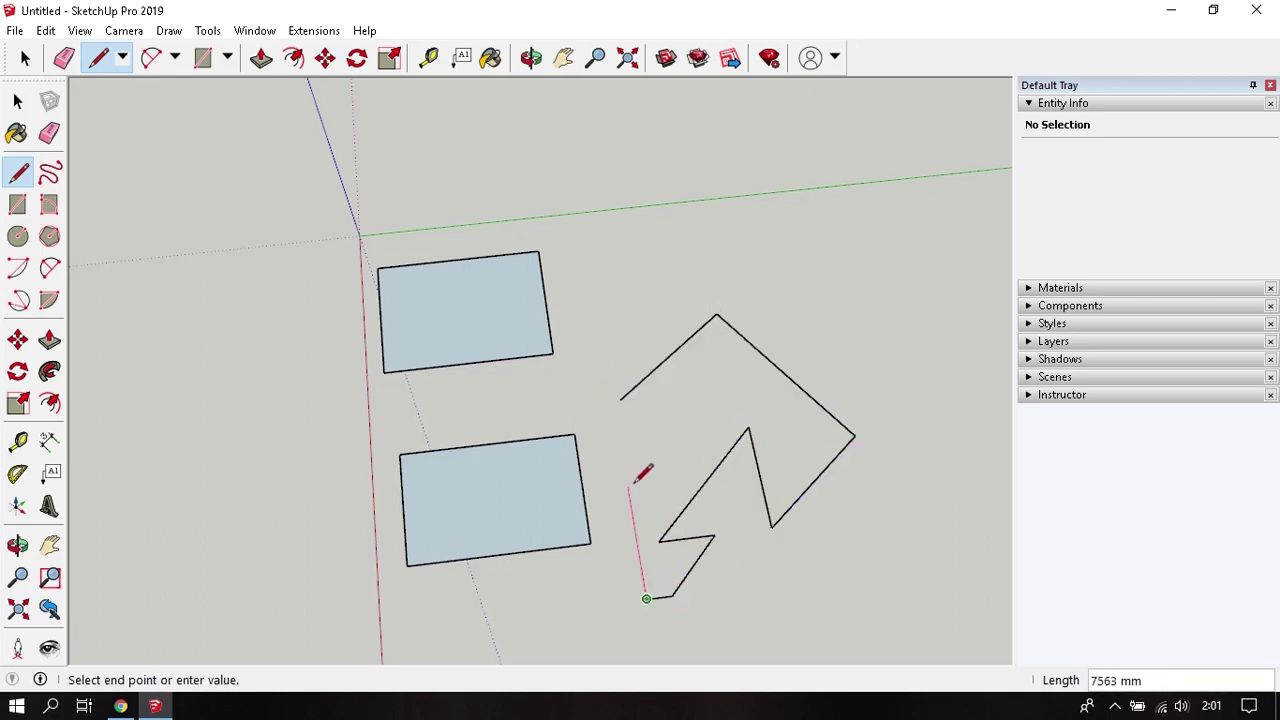
pyautogui.click(628, 486)
pyautogui.click(593, 420)
# Step: Extend the chain with outer edges around the zigzag and small inner edges, then finish
pyautogui.click(481, 387)
pyautogui.click(626, 337)
pyautogui.click(644, 235)
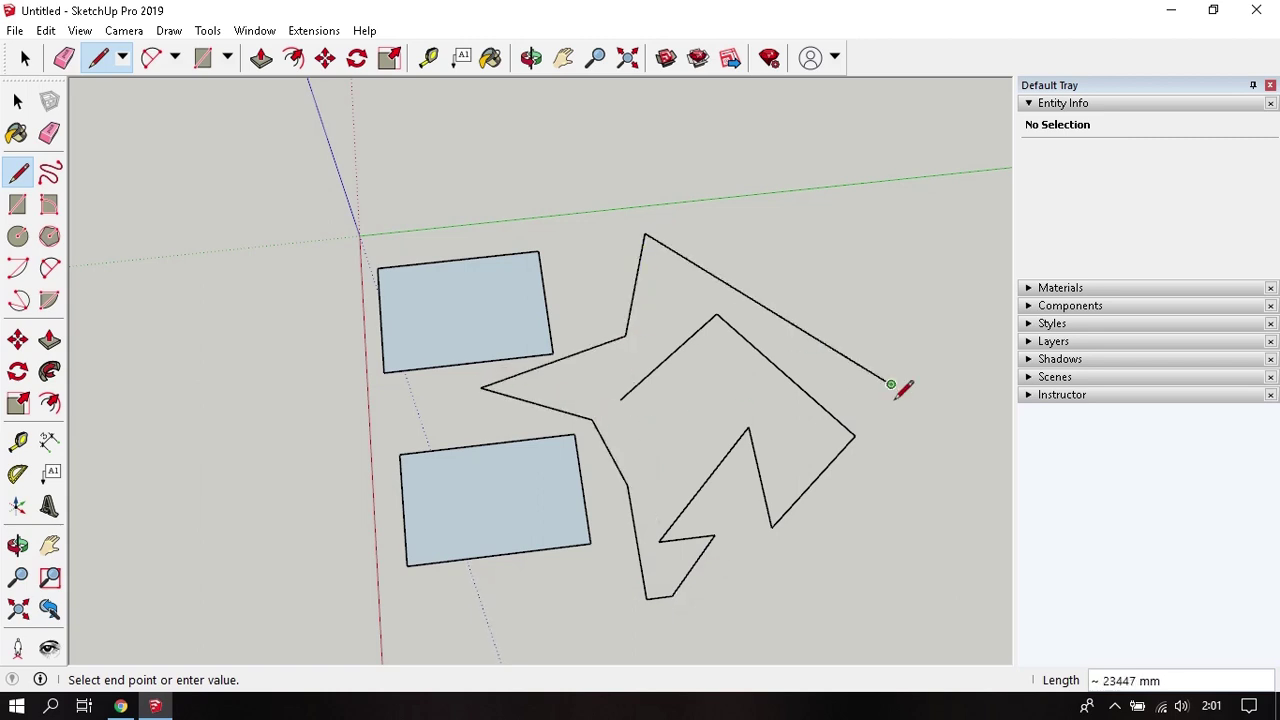
pyautogui.click(890, 384)
pyautogui.click(801, 578)
pyautogui.click(713, 472)
pyautogui.click(753, 397)
pyautogui.click(682, 408)
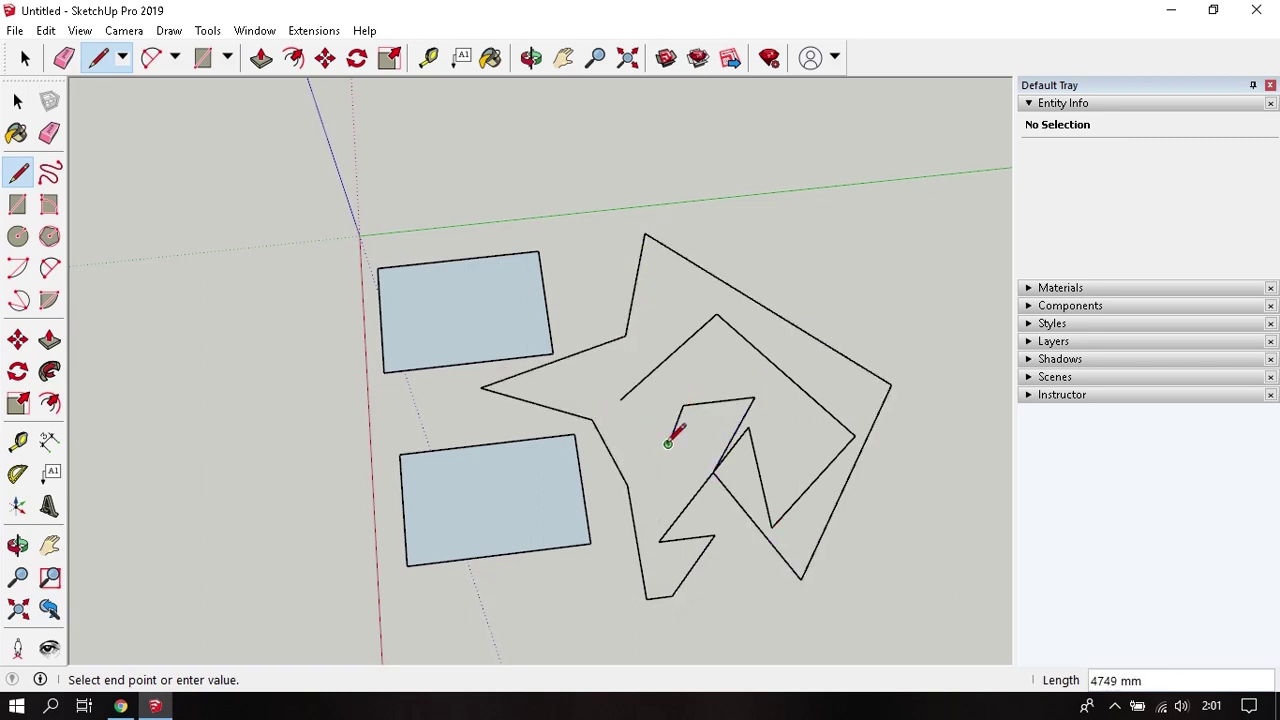
pyautogui.click(668, 444)
pyautogui.click(712, 436)
pyautogui.click(735, 399)
pyautogui.click(699, 352)
pyautogui.press('space')
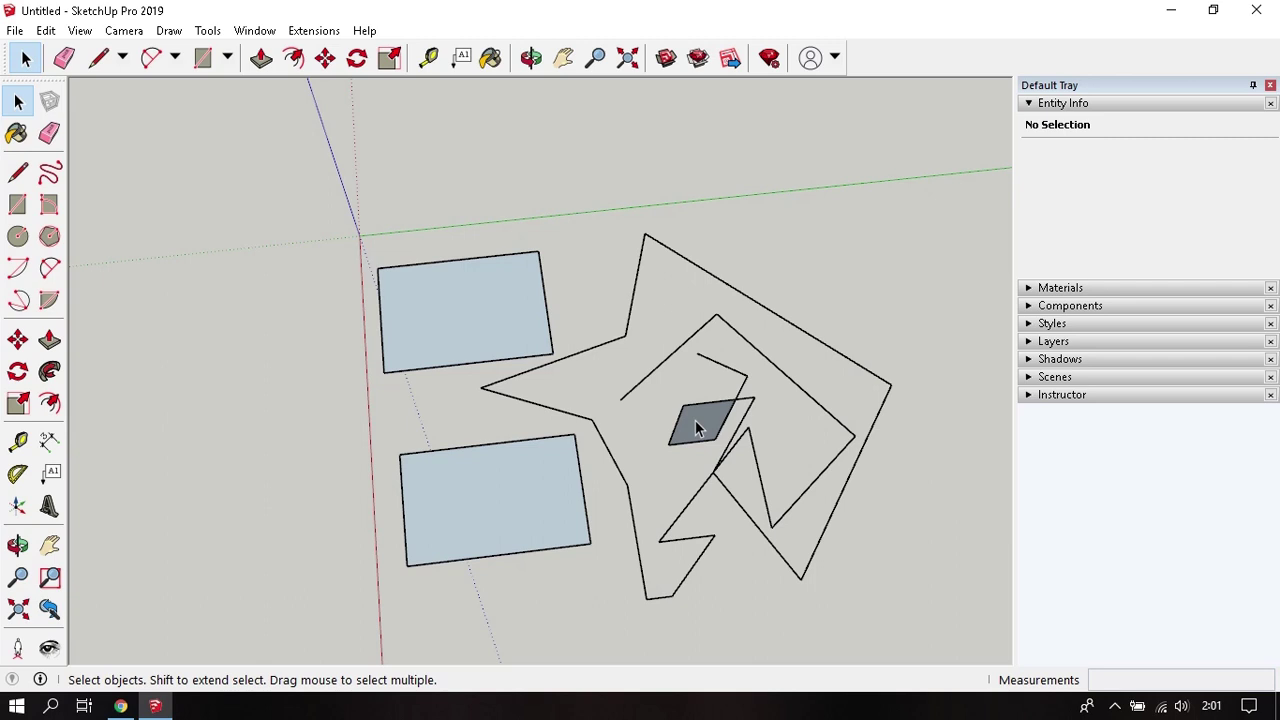
# Step: Undo the zigzag edges three times, leaving only the two rectangular faces
pyautogui.hotkey('ctrl', 'z')
pyautogui.hotkey('ctrl', 'z')
pyautogui.hotkey('ctrl', 'z')
pyautogui.hotkey('ctrl', 'z')
pyautogui.hotkey('ctrl', 'z')
pyautogui.hotkey('ctrl', 'z')
pyautogui.hotkey('ctrl', 'z')
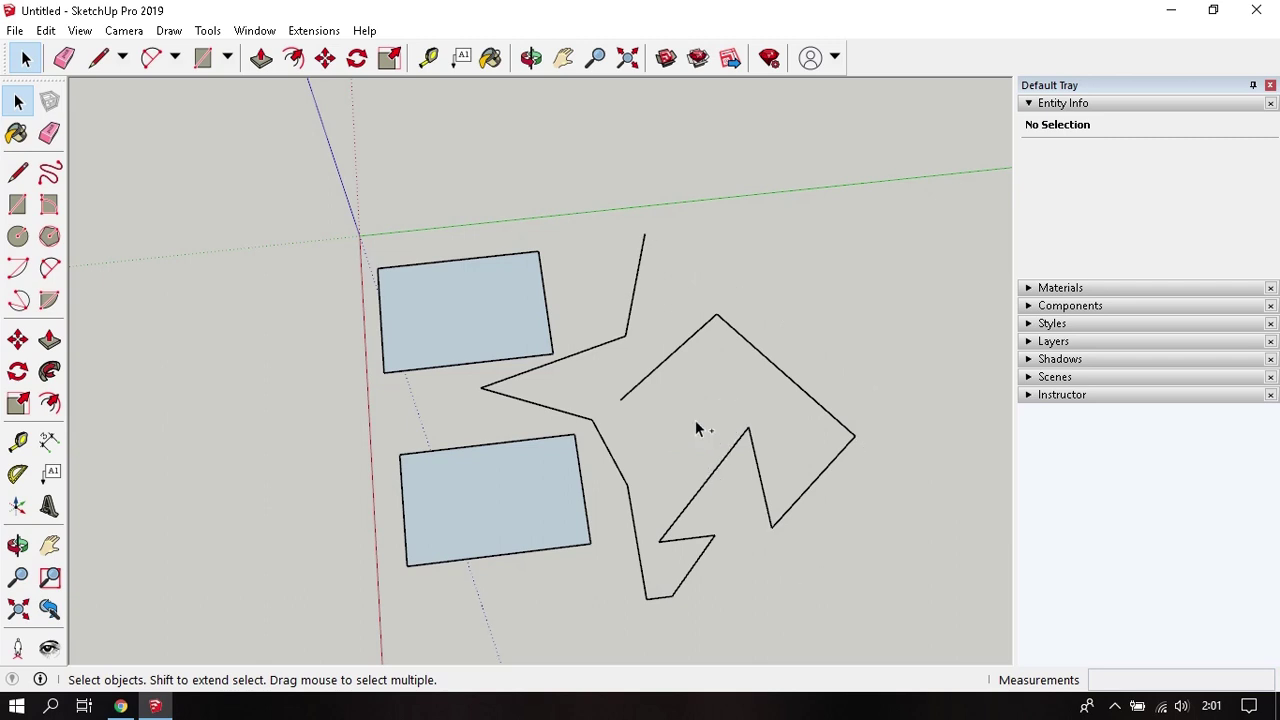
pyautogui.hotkey('ctrl', 'z')
pyautogui.hotkey('ctrl', 'z')
pyautogui.hotkey('ctrl', 'z')
pyautogui.hotkey('ctrl', 'z')
pyautogui.hotkey('ctrl', 'z')
pyautogui.hotkey('ctrl', 'z')
pyautogui.hotkey('ctrl', 'z')
pyautogui.hotkey('ctrl', 'z')
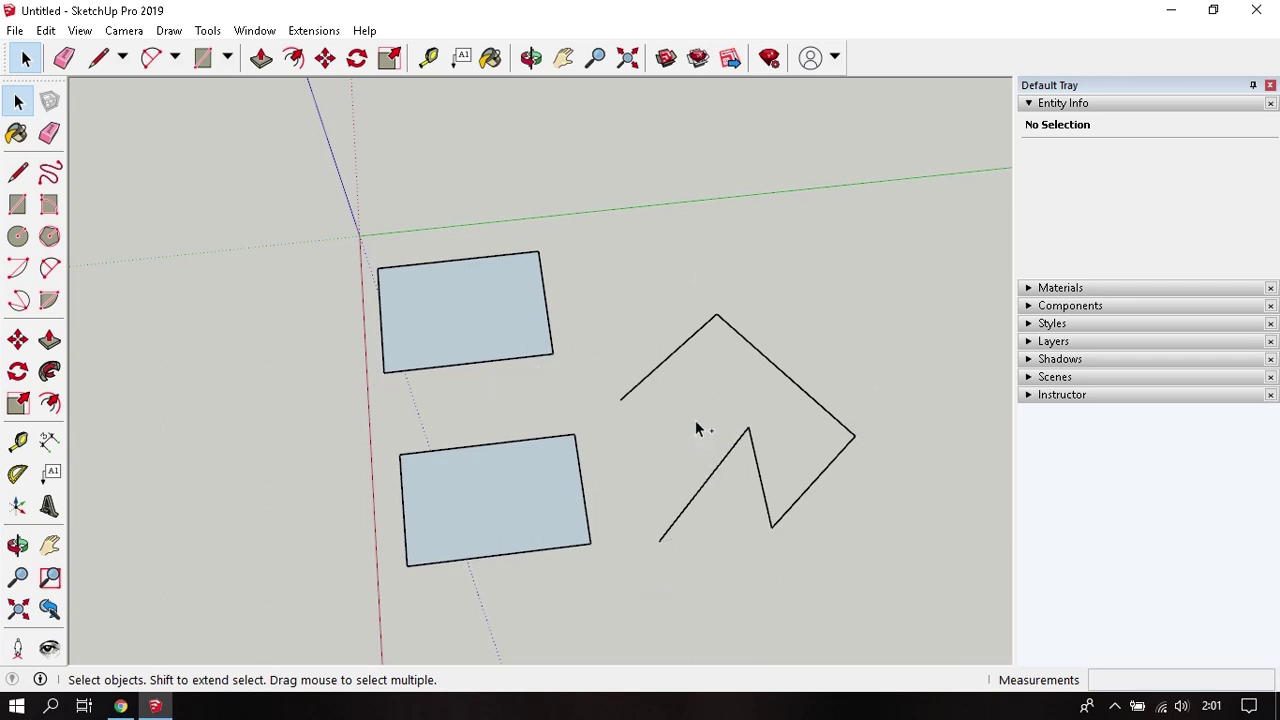
pyautogui.hotkey('ctrl', 'z')
pyautogui.hotkey('ctrl', 'z')
pyautogui.hotkey('ctrl', 'z')
pyautogui.hotkey('ctrl', 'z')
pyautogui.hotkey('ctrl', 'z')
pyautogui.moveTo(697, 425)
pyautogui.mouseDown(button='middle')
pyautogui.moveTo(691, 463)
pyautogui.moveTo(711, 471)
pyautogui.moveTo(566, 486)
pyautogui.moveTo(705, 466)
pyautogui.mouseUp(button='middle')
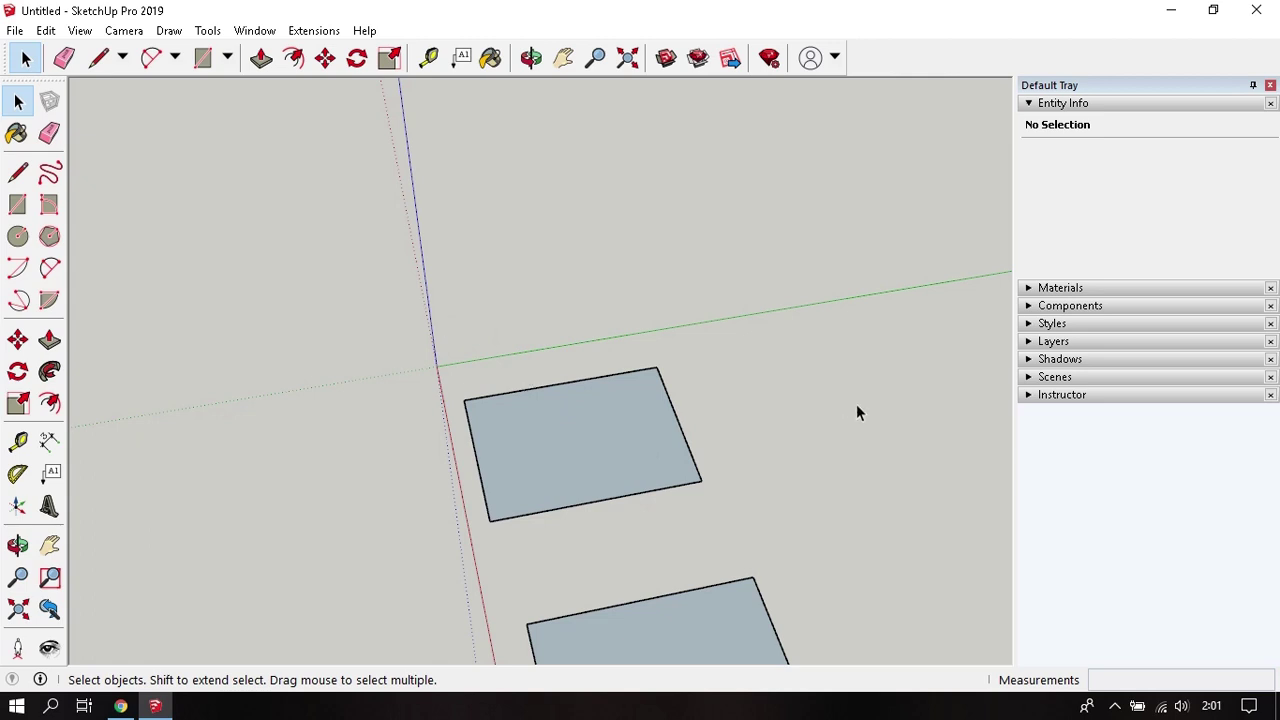
pyautogui.moveTo(856, 404)
pyautogui.mouseDown(button='middle')
pyautogui.moveTo(709, 443)
pyautogui.moveTo(363, 366)
pyautogui.mouseUp(button='middle')
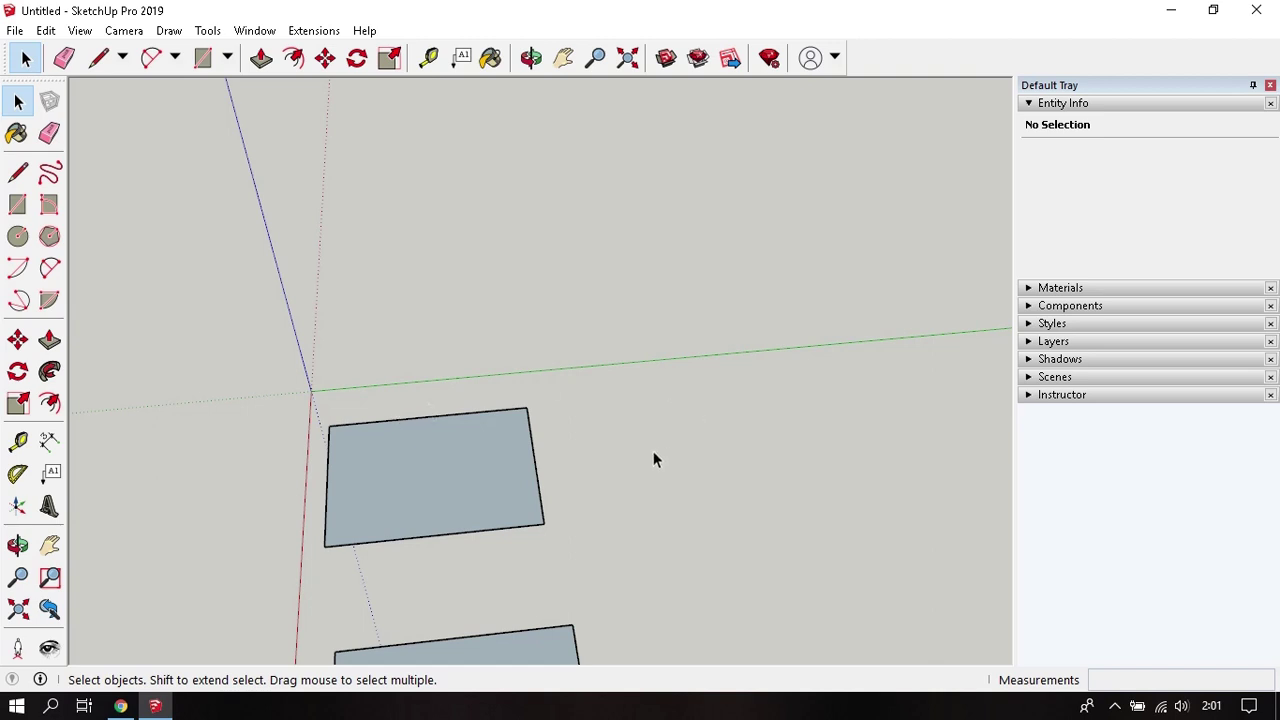
pyautogui.press('l')
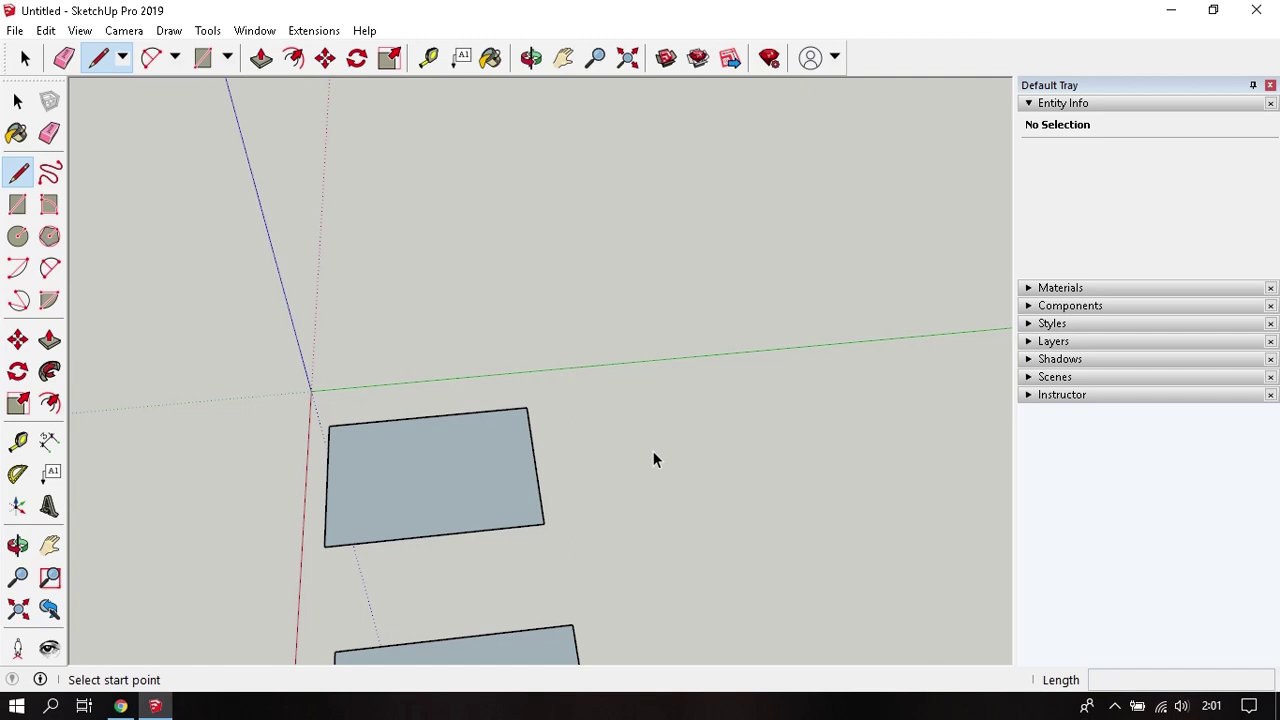
# Step: Draw connected edges right of the rectangles, ending with a vertical rise
pyautogui.click(670, 475)
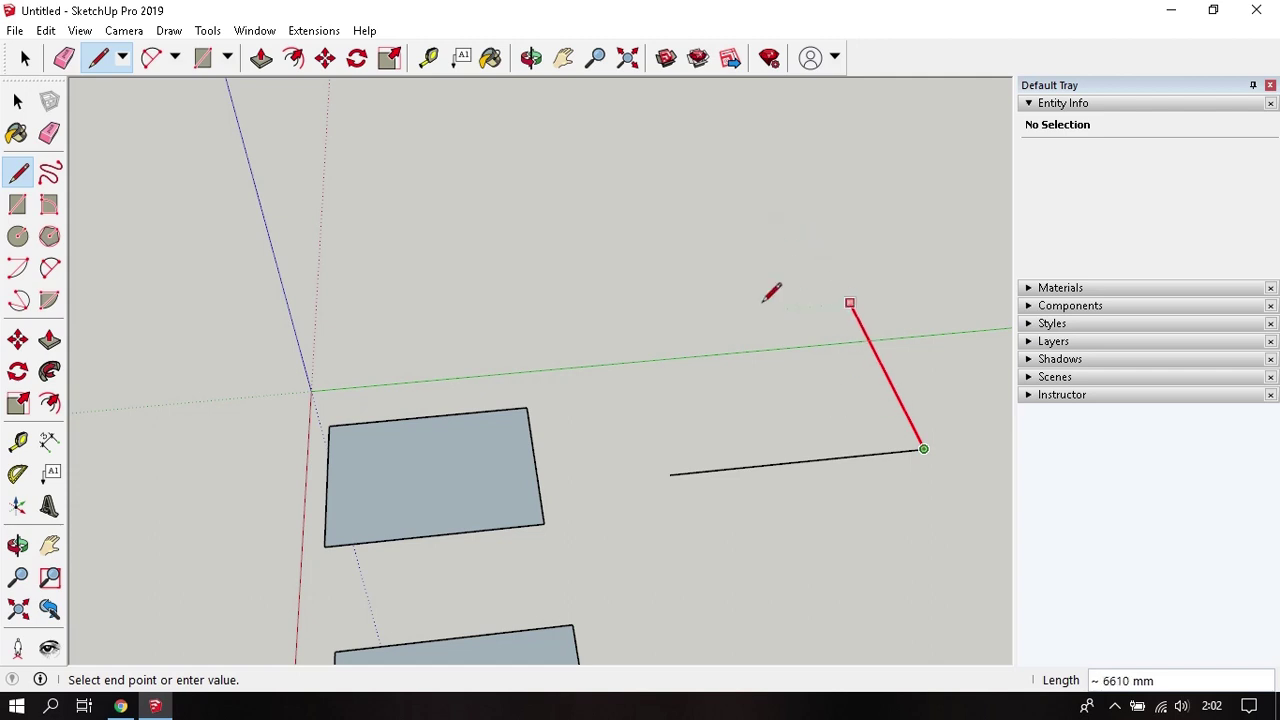
pyautogui.click(793, 365)
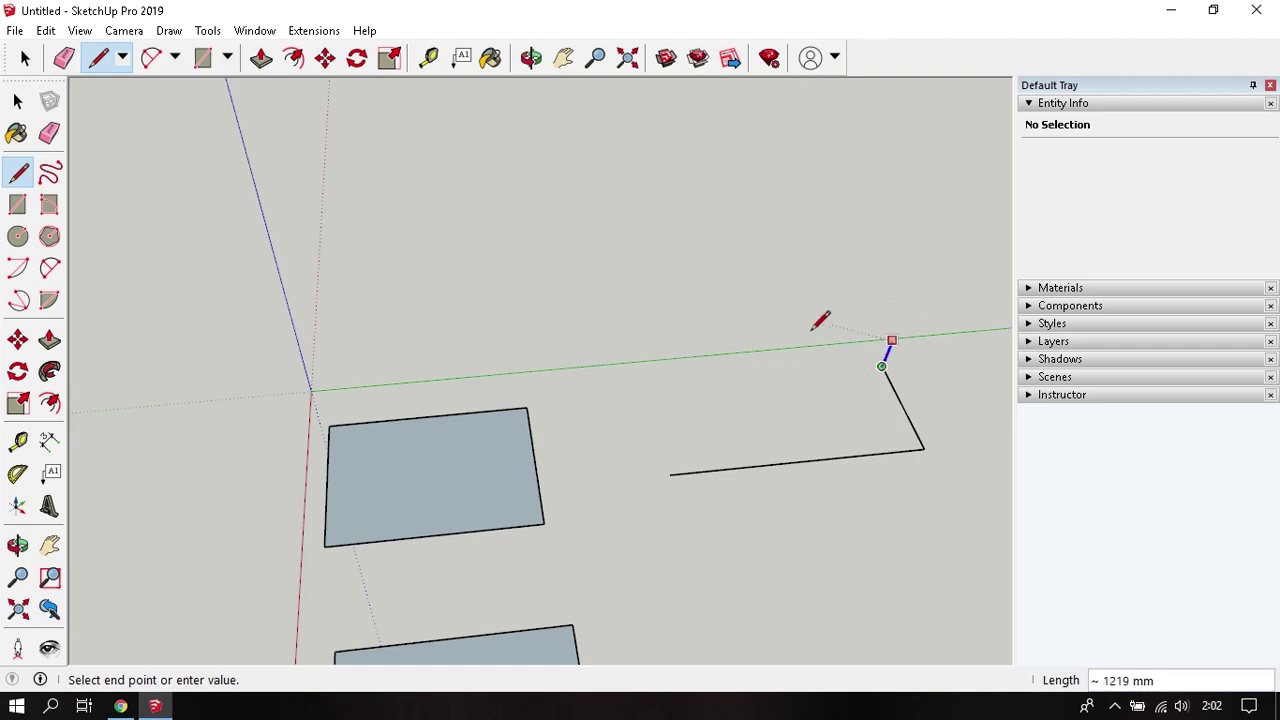
pyautogui.click(863, 218)
pyautogui.press('space')
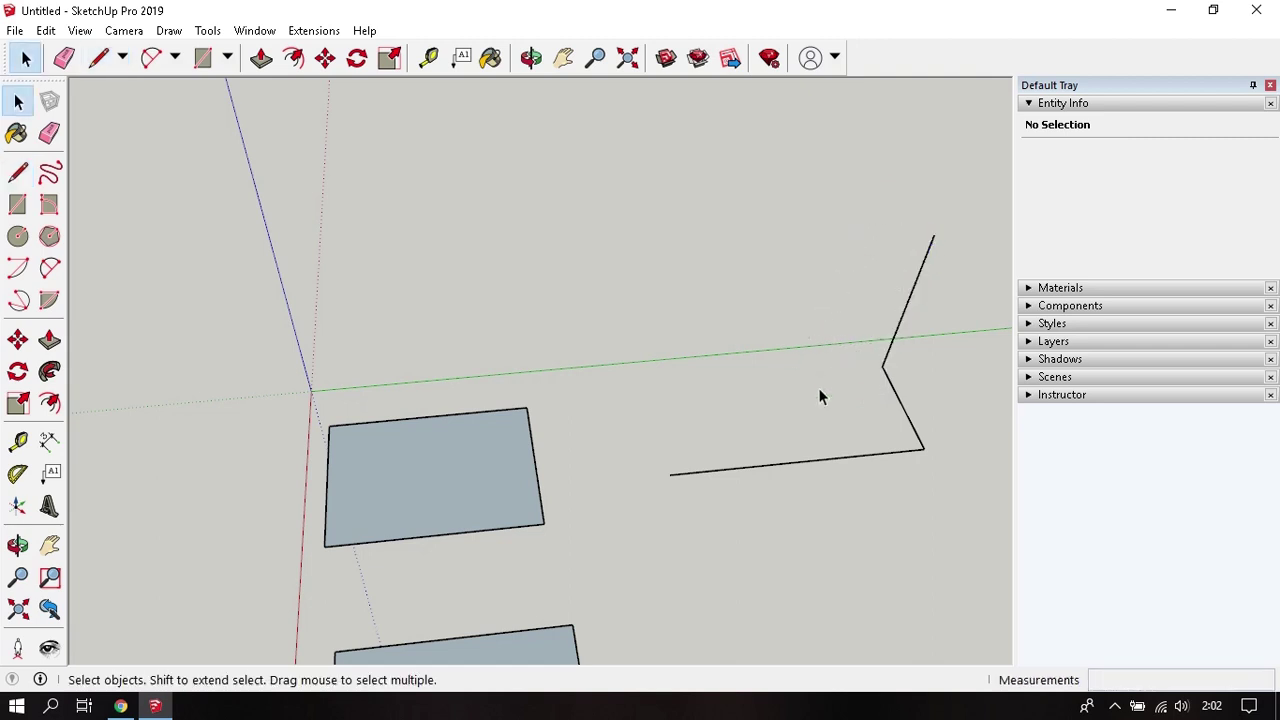
pyautogui.moveTo(820, 394)
pyautogui.mouseDown(button='middle')
pyautogui.moveTo(743, 403)
pyautogui.moveTo(771, 380)
pyautogui.moveTo(954, 380)
pyautogui.moveTo(731, 440)
pyautogui.moveTo(731, 489)
pyautogui.moveTo(700, 451)
pyautogui.moveTo(537, 363)
pyautogui.moveTo(503, 478)
pyautogui.moveTo(474, 471)
pyautogui.moveTo(478, 484)
pyautogui.mouseUp(button='middle')
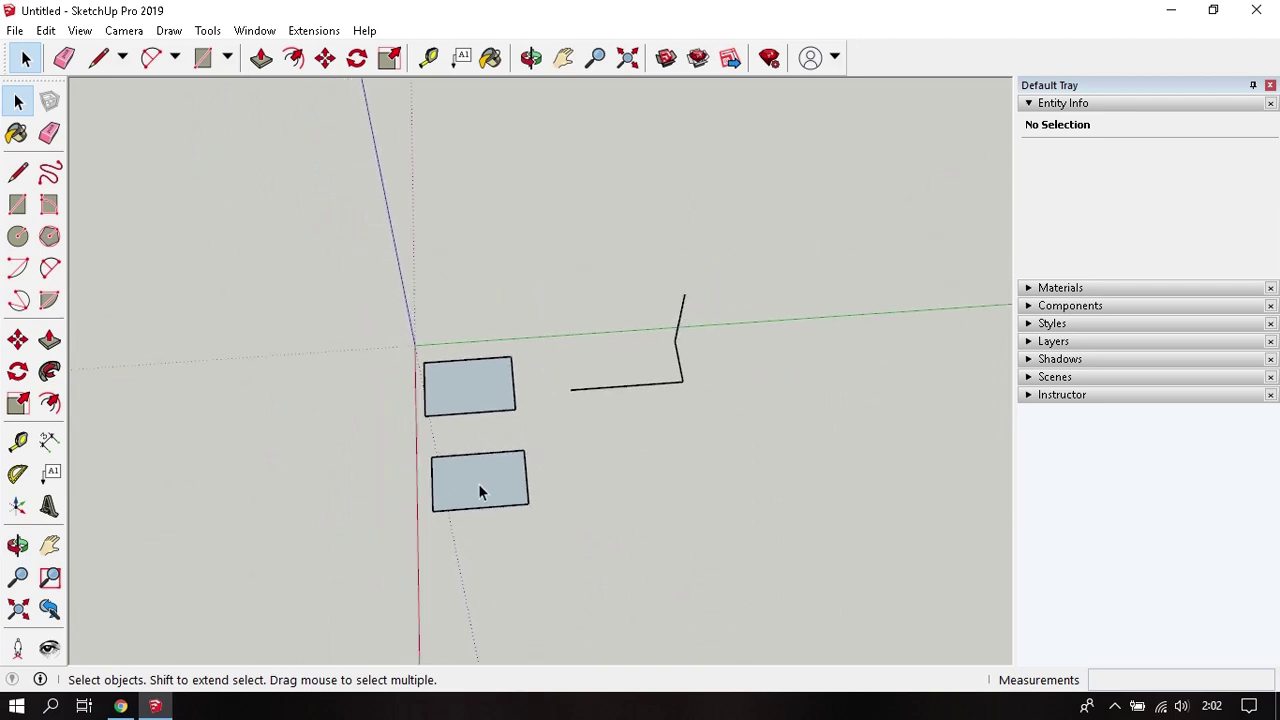
pyautogui.moveTo(614, 491); pyautogui.dragTo(634, 438, button='middle')
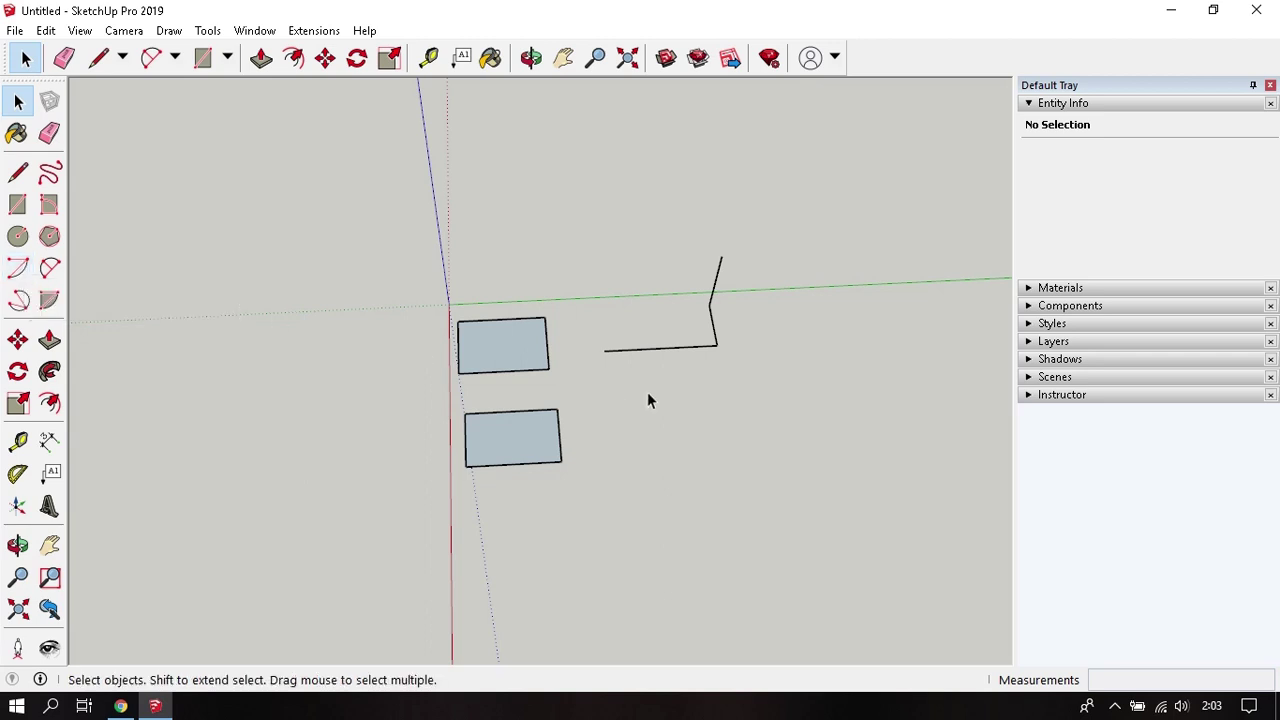
# Step: Draw a small 12-segment two-point arc below the open line
pyautogui.press('a')
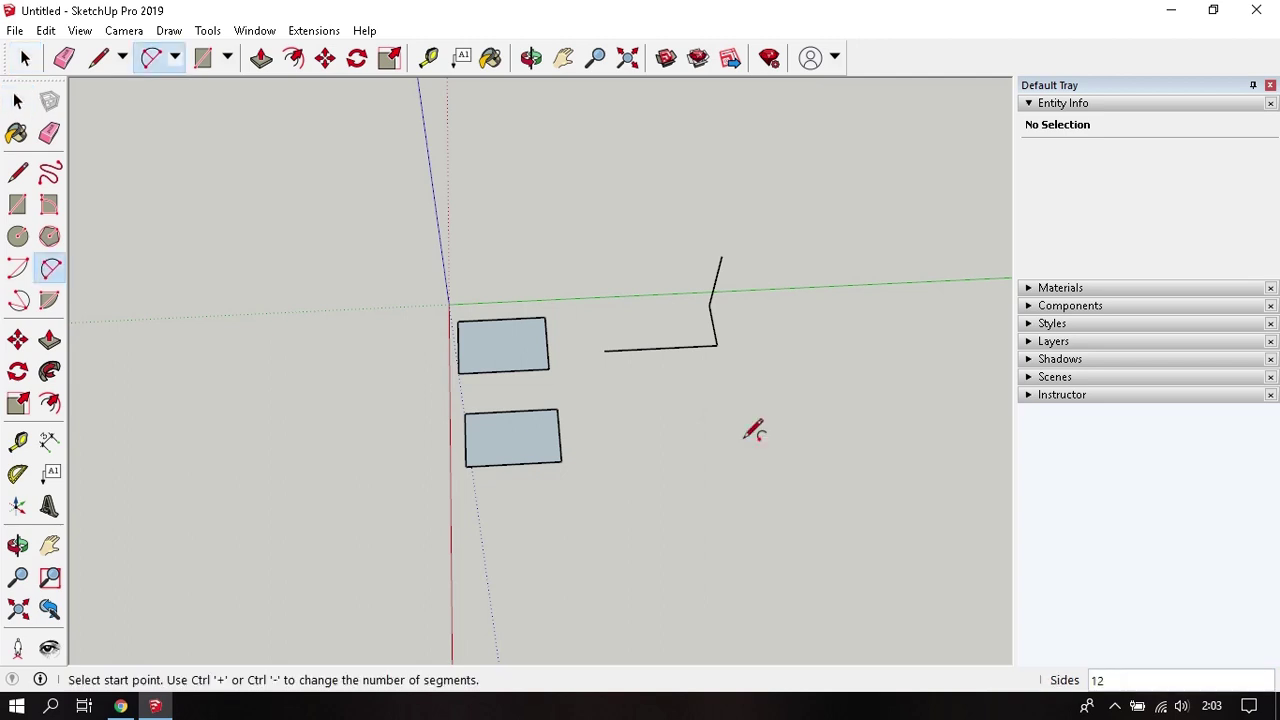
pyautogui.click(715, 487)
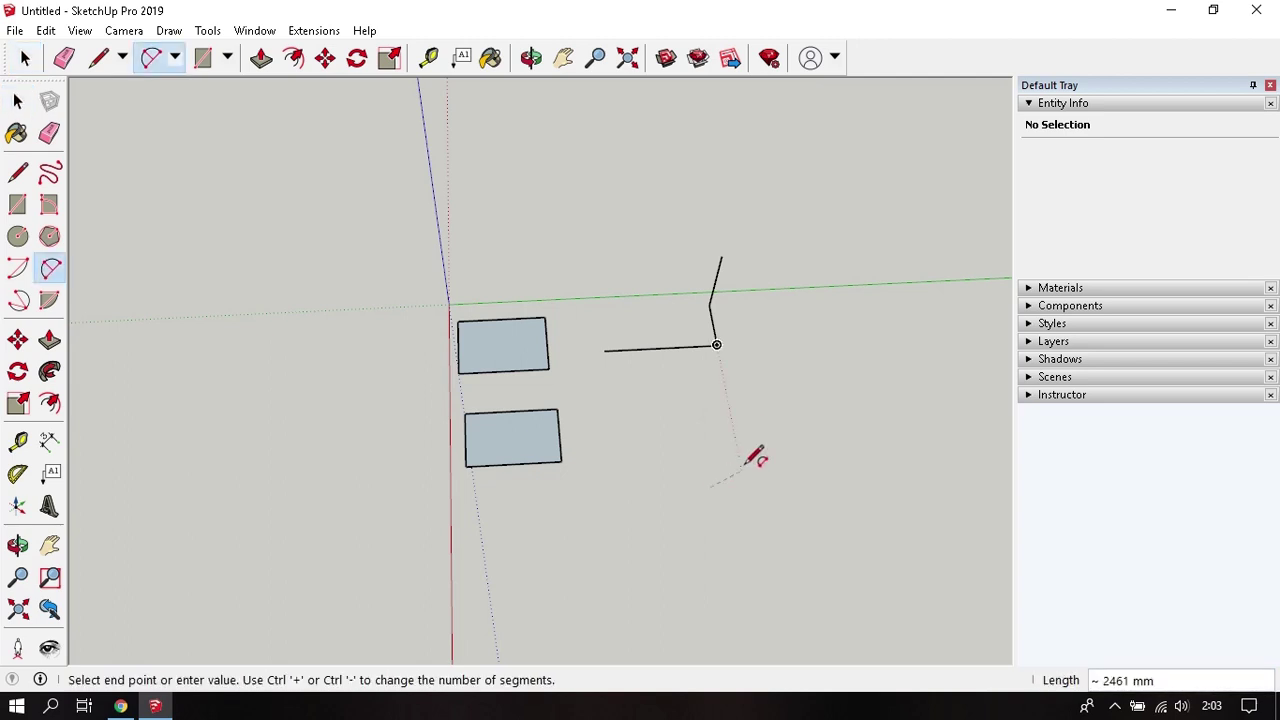
pyautogui.click(892, 481)
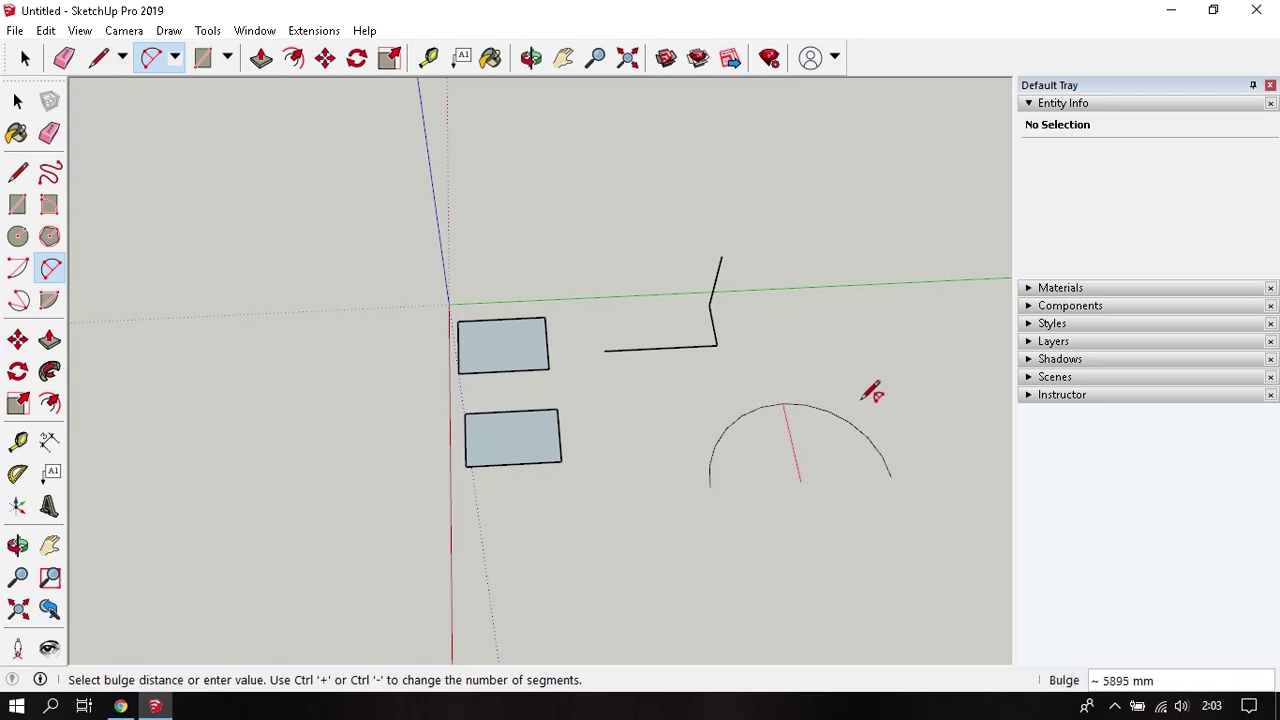
pyautogui.scroll(1, 823, 443)
pyautogui.scroll(2, 818, 446)
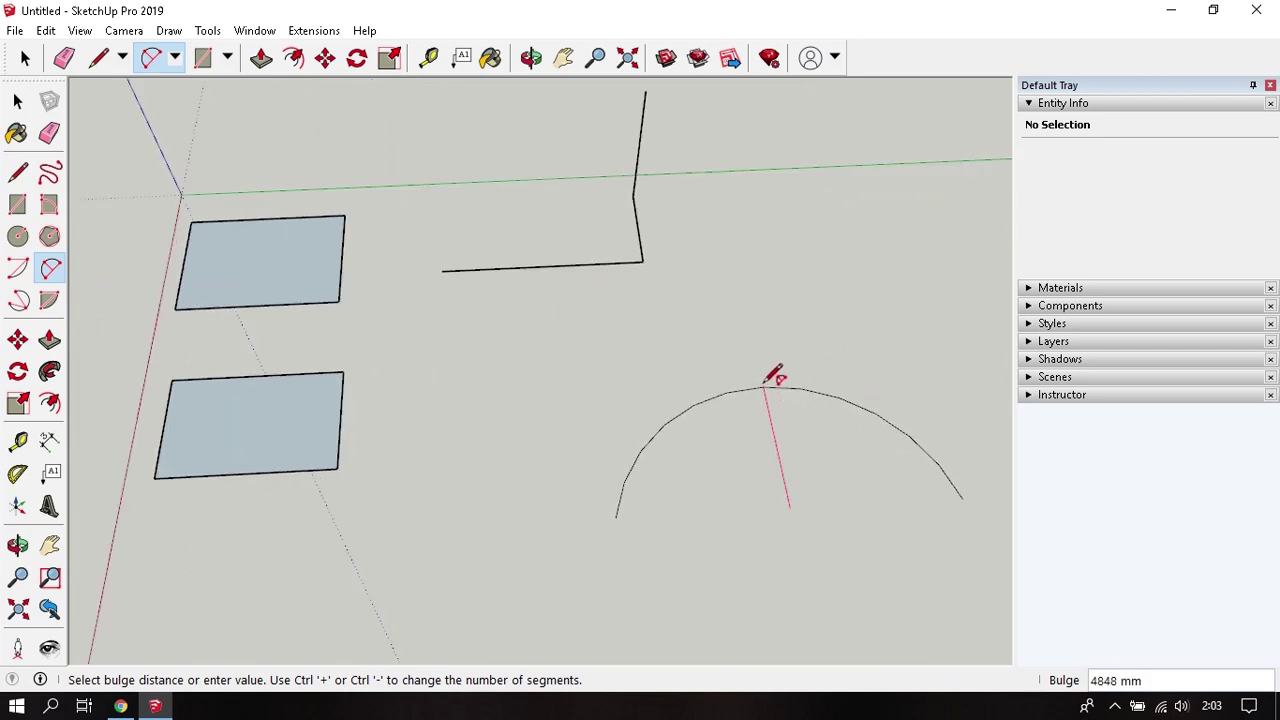
pyautogui.click(773, 372)
pyautogui.press('space')
pyautogui.moveTo(791, 474)
pyautogui.keyDown('shift'); pyautogui.mouseDown(button='middle')
pyautogui.moveTo(578, 362)
pyautogui.moveTo(675, 346)
pyautogui.moveTo(680, 394)
pyautogui.moveTo(877, 417)
pyautogui.moveTo(535, 312)
pyautogui.mouseUp(button='middle'); pyautogui.keyUp('shift')
# Step: Draw a large open 12-segment arc beside the small one
pyautogui.press('a')
pyautogui.click(678, 399)
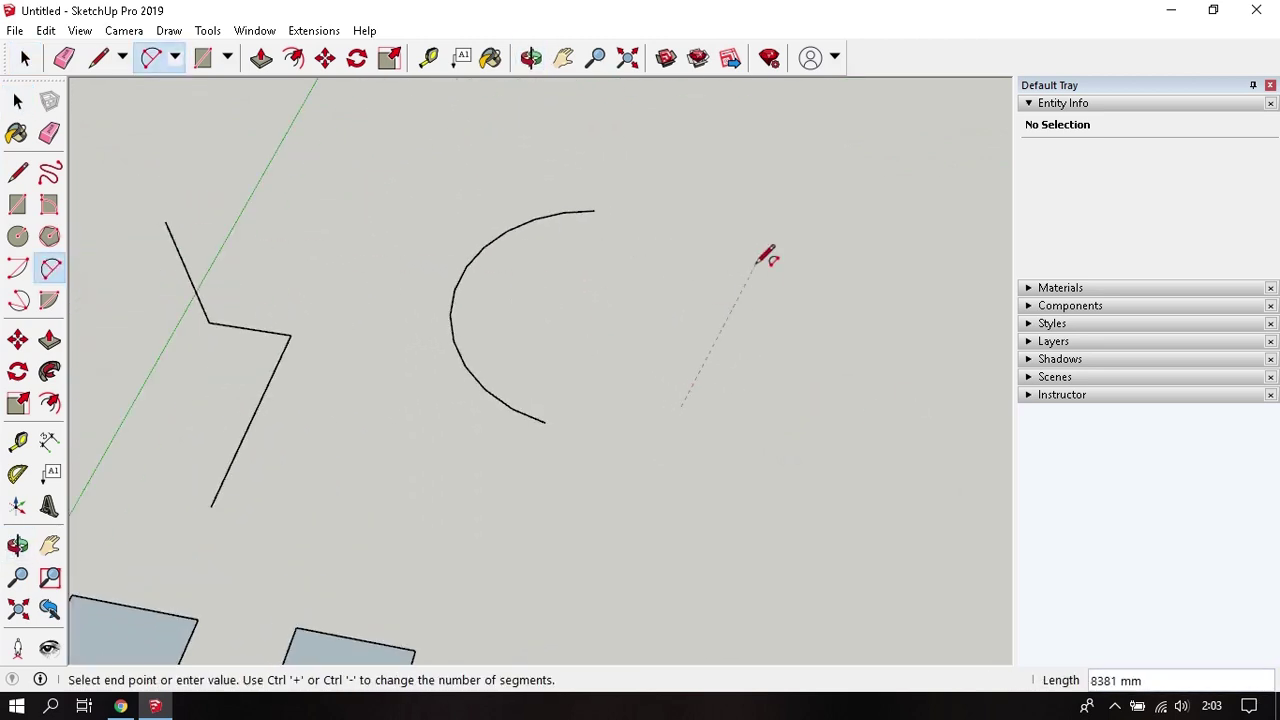
pyautogui.moveTo(766, 257)
pyautogui.mouseDown(button='middle')
pyautogui.moveTo(514, 471)
pyautogui.moveTo(610, 340)
pyautogui.mouseUp(button='middle')
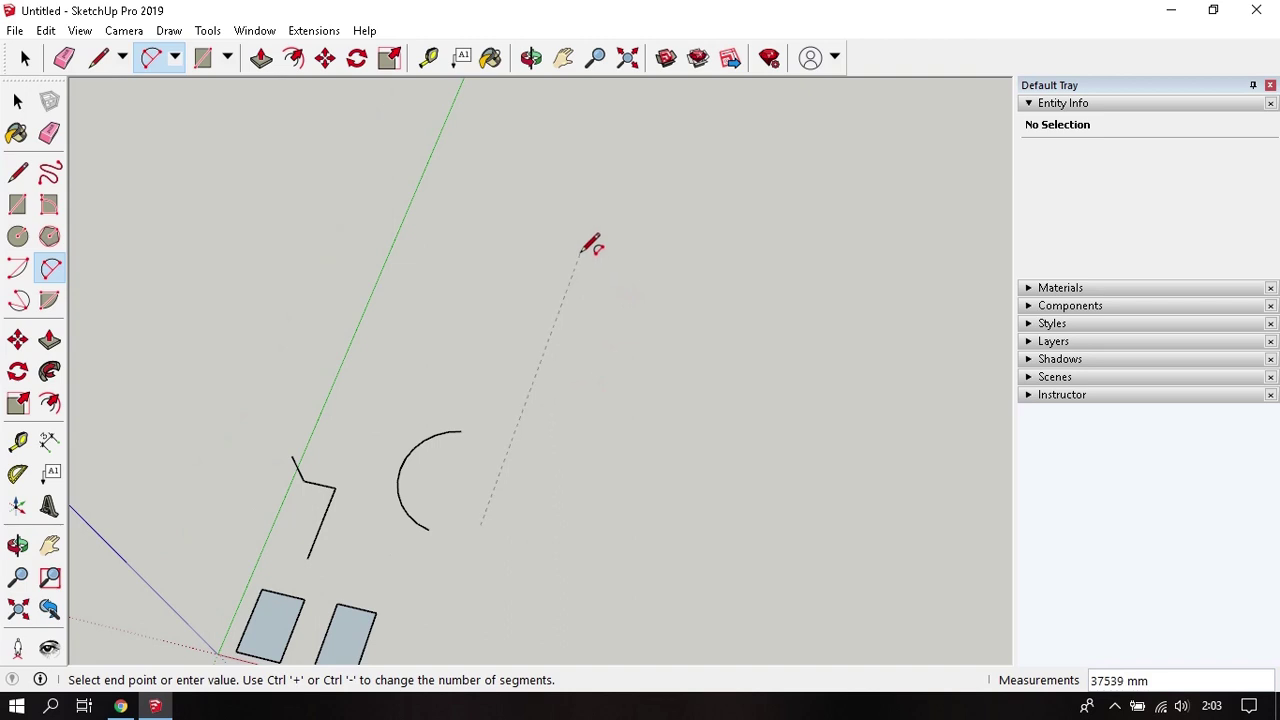
pyautogui.click(630, 172)
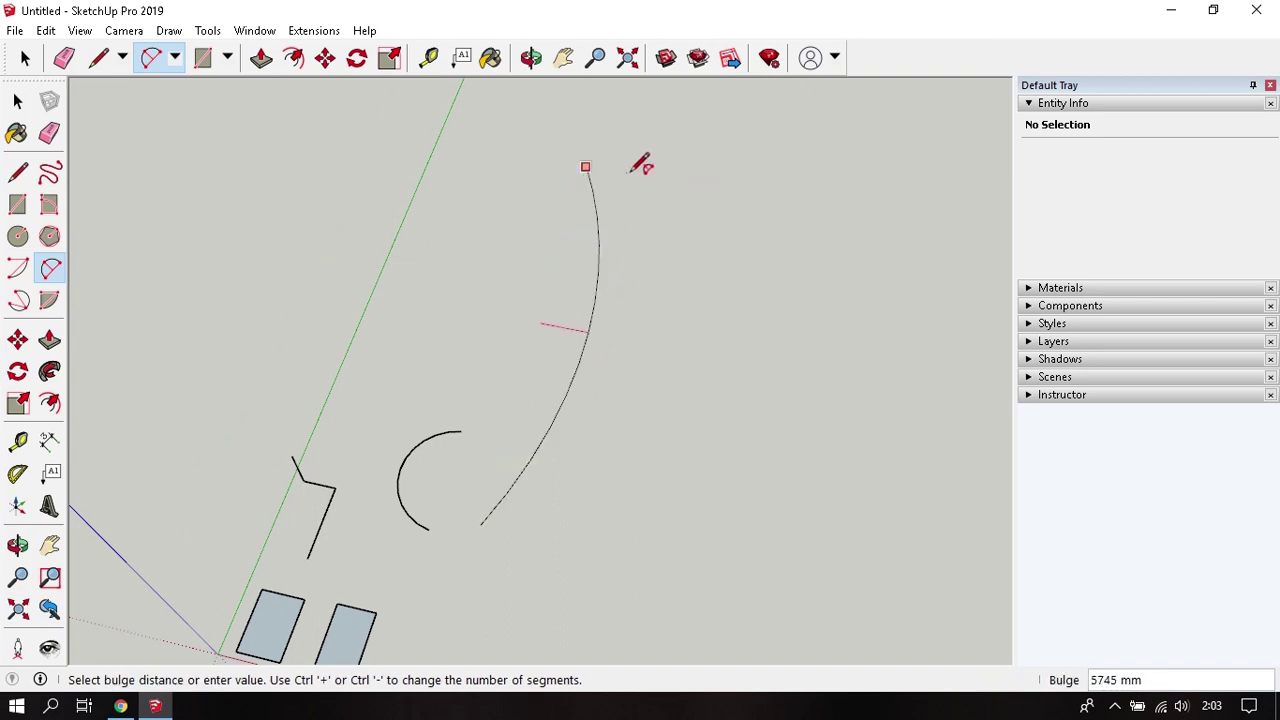
pyautogui.scroll(-1, 640, 166)
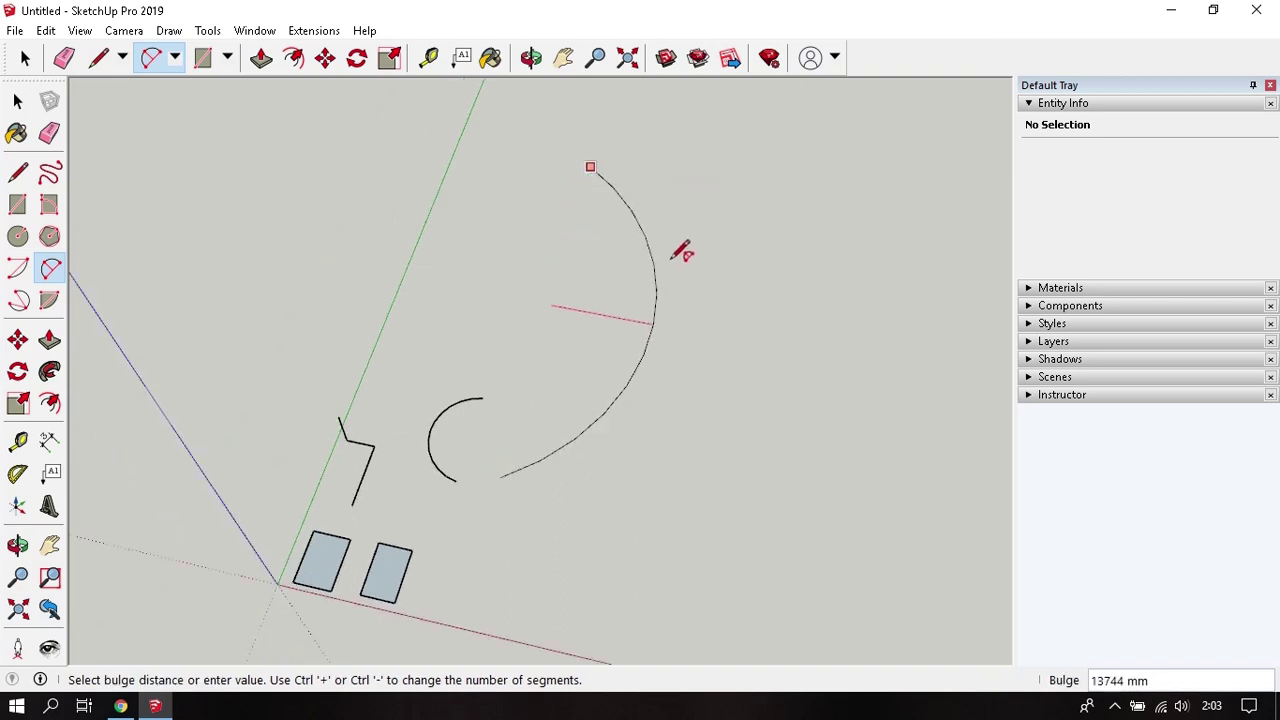
pyautogui.click(908, 390)
pyautogui.press('space')
pyautogui.moveTo(771, 451)
pyautogui.mouseDown(button='middle')
pyautogui.moveTo(624, 467)
pyautogui.moveTo(600, 420)
pyautogui.mouseUp(button='middle')
pyautogui.scroll(1, 606, 362)
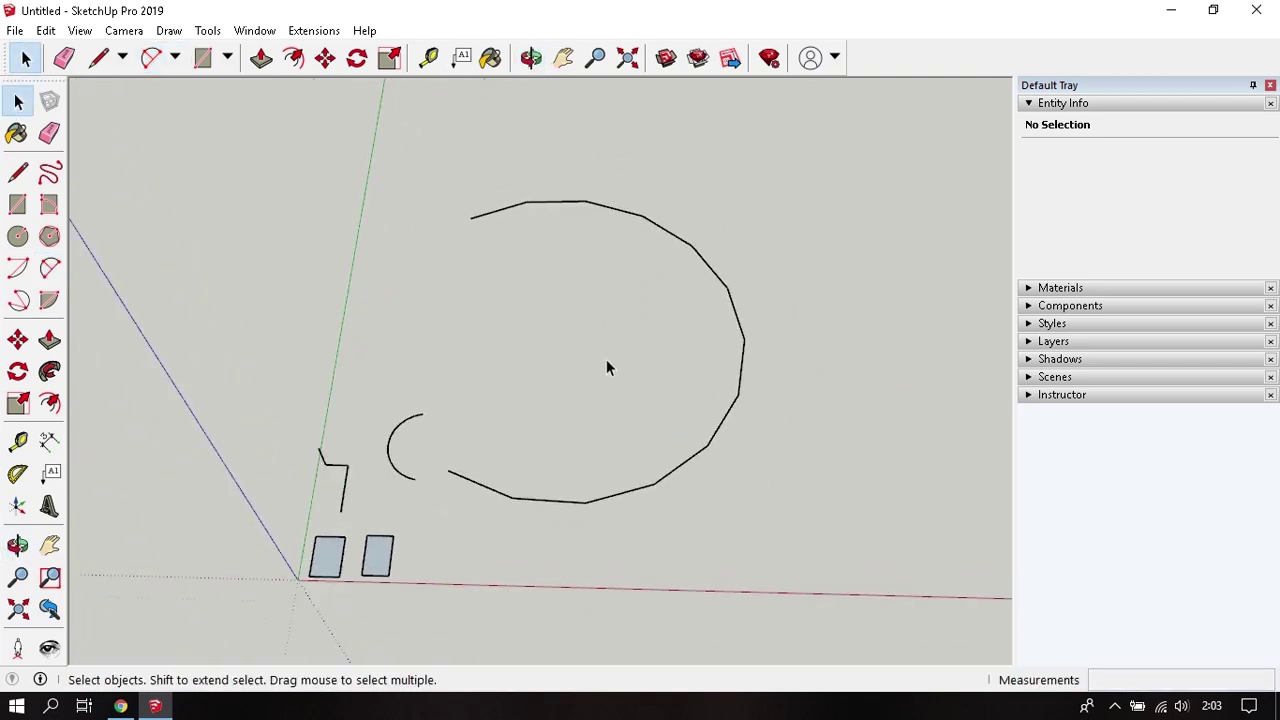
pyautogui.moveTo(606, 362); pyautogui.dragTo(663, 405, button='middle')
# Step: Activate the 2 Point Arc tool with sides still at 12
pyautogui.scroll(1, 664, 400)
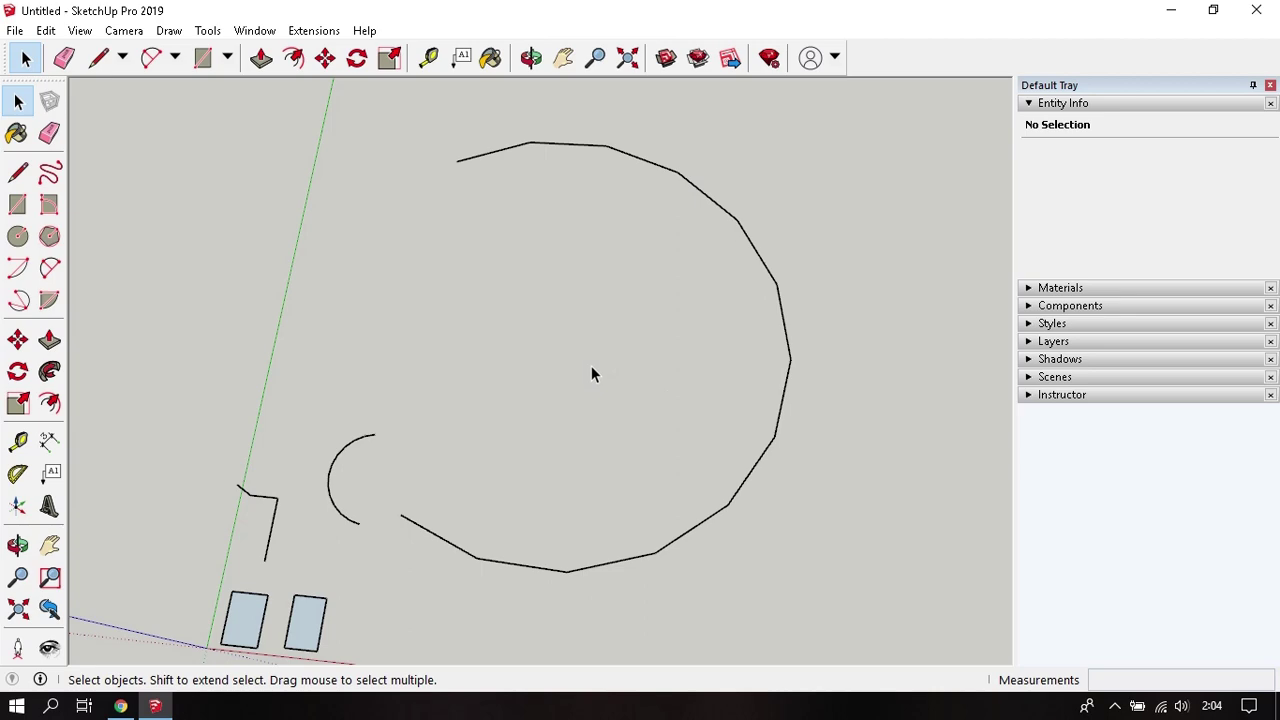
pyautogui.press('a')
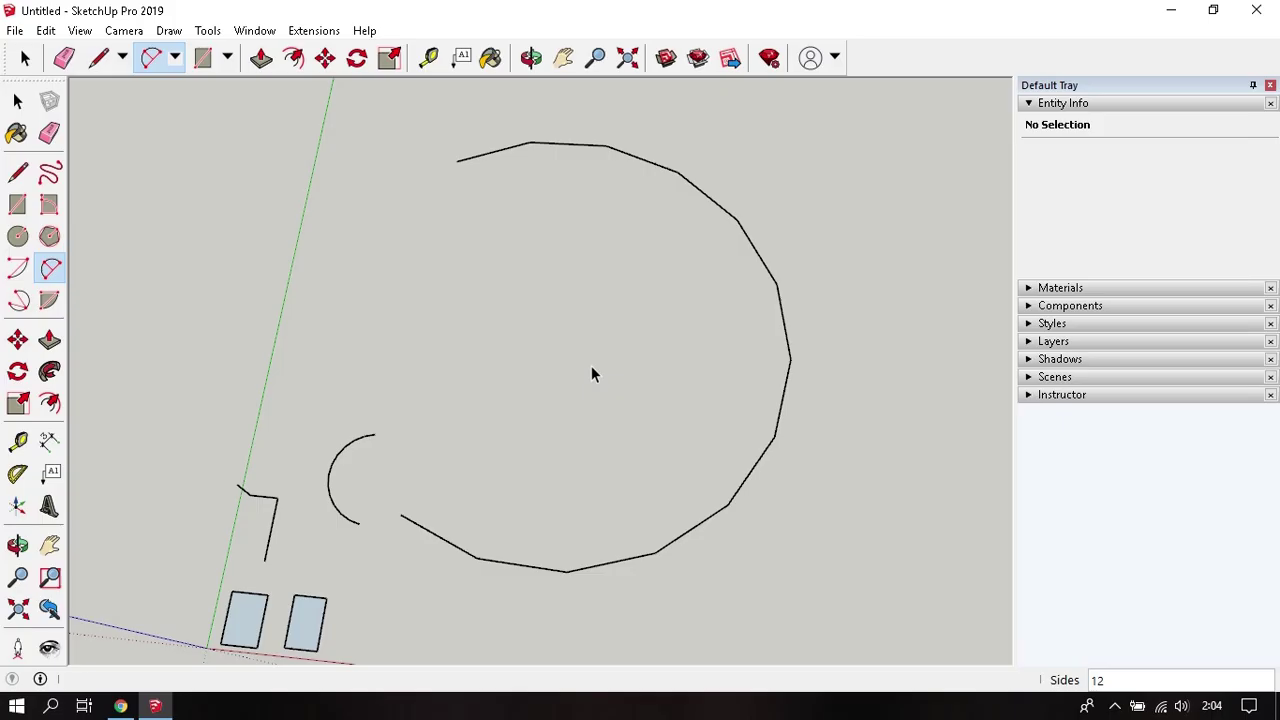
# Step: Set arc sides to 50 and draw a smooth arc inside the large arc
pyautogui.write('50')
pyautogui.press('Return')
pyautogui.click(514, 446)
pyautogui.click(541, 212)
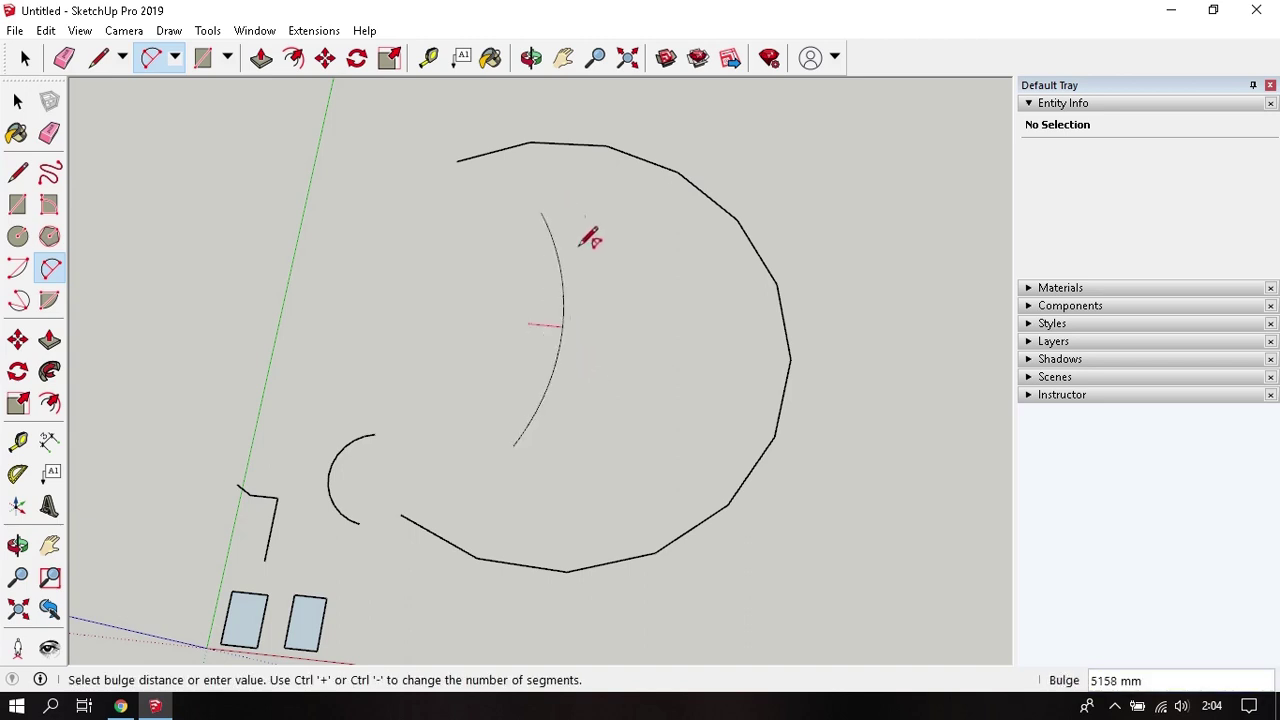
pyautogui.click(665, 289)
pyautogui.press('space')
pyautogui.scroll(3, 674, 301)
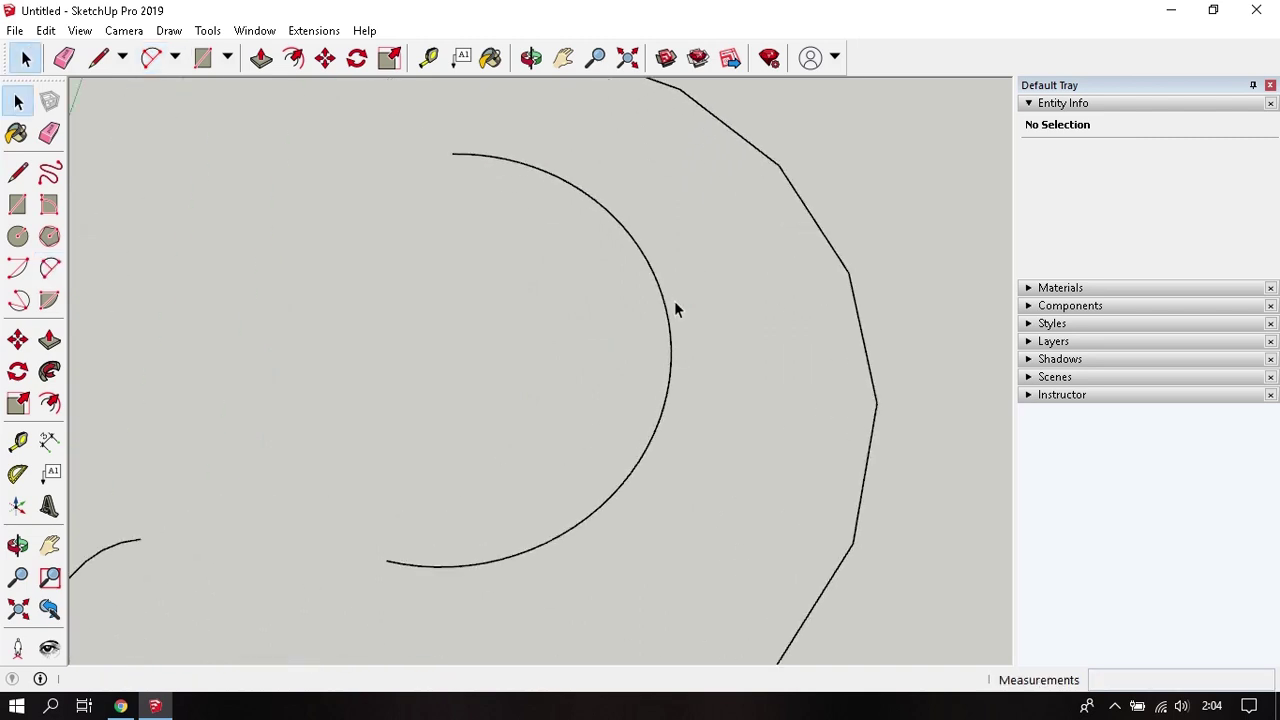
pyautogui.middleClick(674, 301)
pyautogui.moveTo(674, 301)
pyautogui.mouseDown(button='middle')
pyautogui.moveTo(734, 288)
pyautogui.moveTo(731, 298)
pyautogui.mouseUp(button='middle')
pyautogui.scroll(-2, 729, 233)
pyautogui.scroll(-3, 729, 233)
# Step: Try setting 10000 arc sides and dismiss the out-of-range error
pyautogui.press('a')
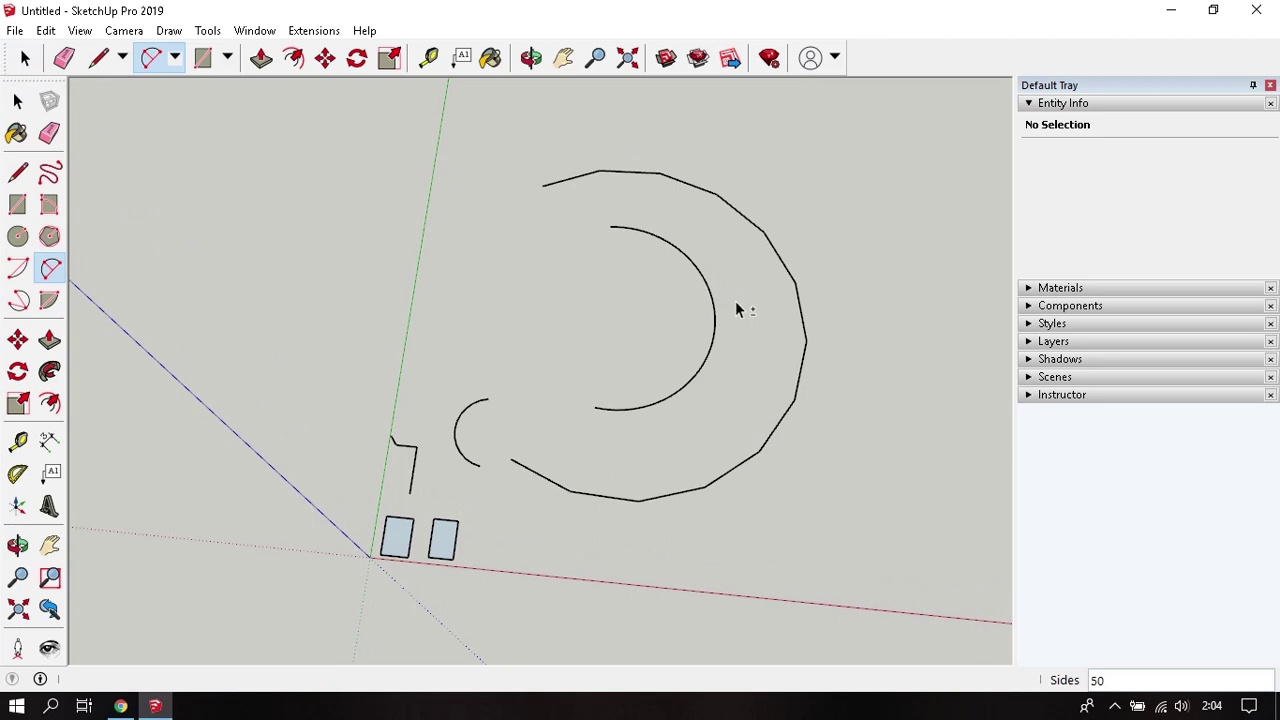
pyautogui.write('10000')
pyautogui.press('Return')
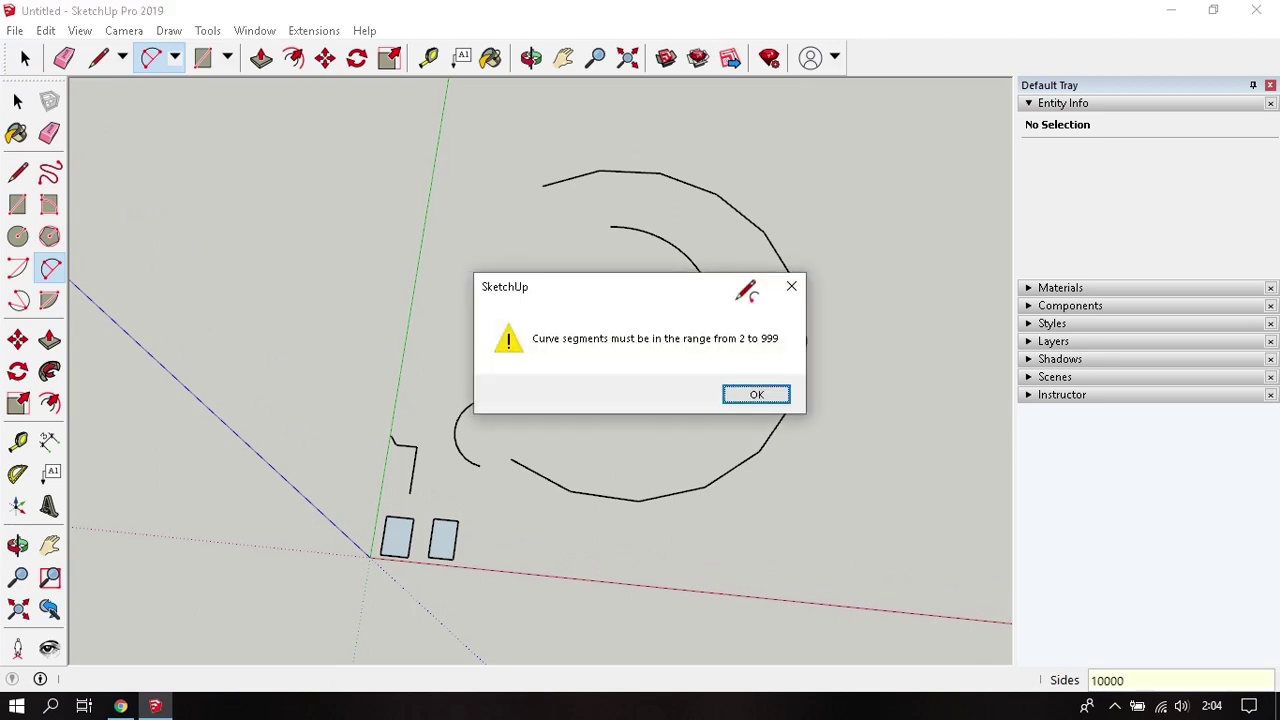
pyautogui.click(791, 286)
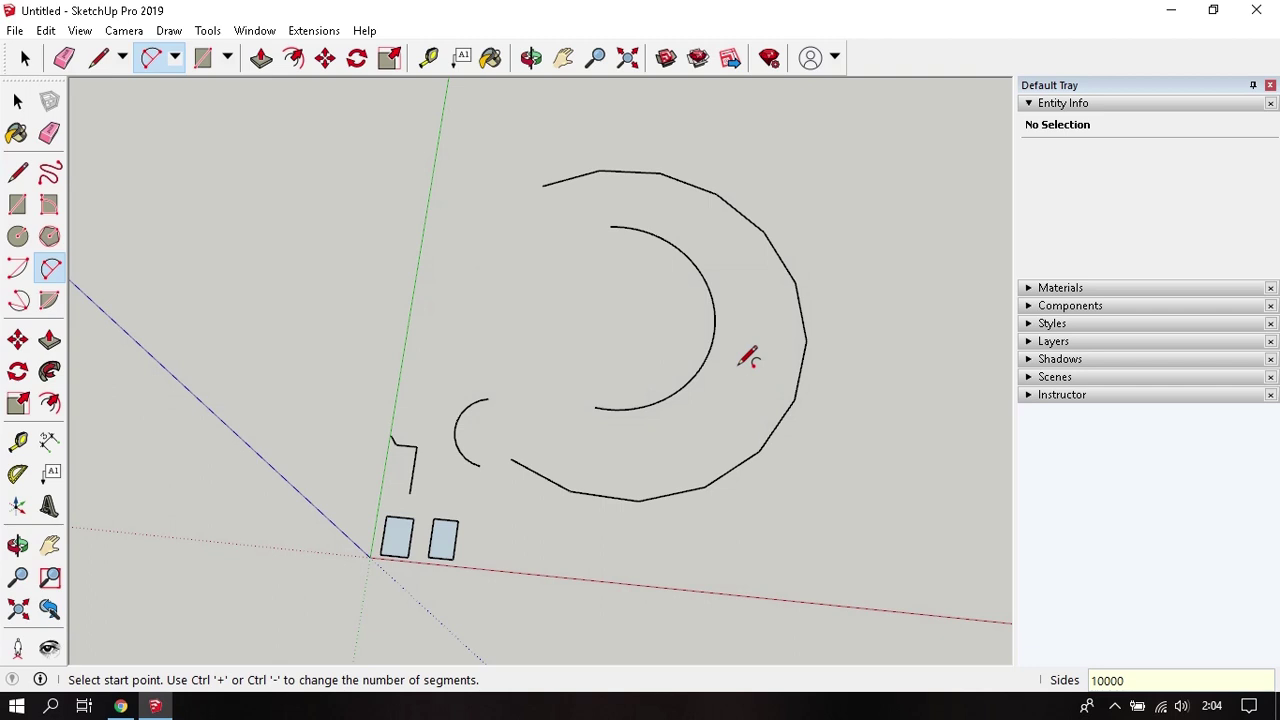
# Step: Draw a large smooth 100-segment arc right of the earlier arcs
pyautogui.press('space')
pyautogui.moveTo(737, 363); pyautogui.dragTo(617, 418, button='middle')
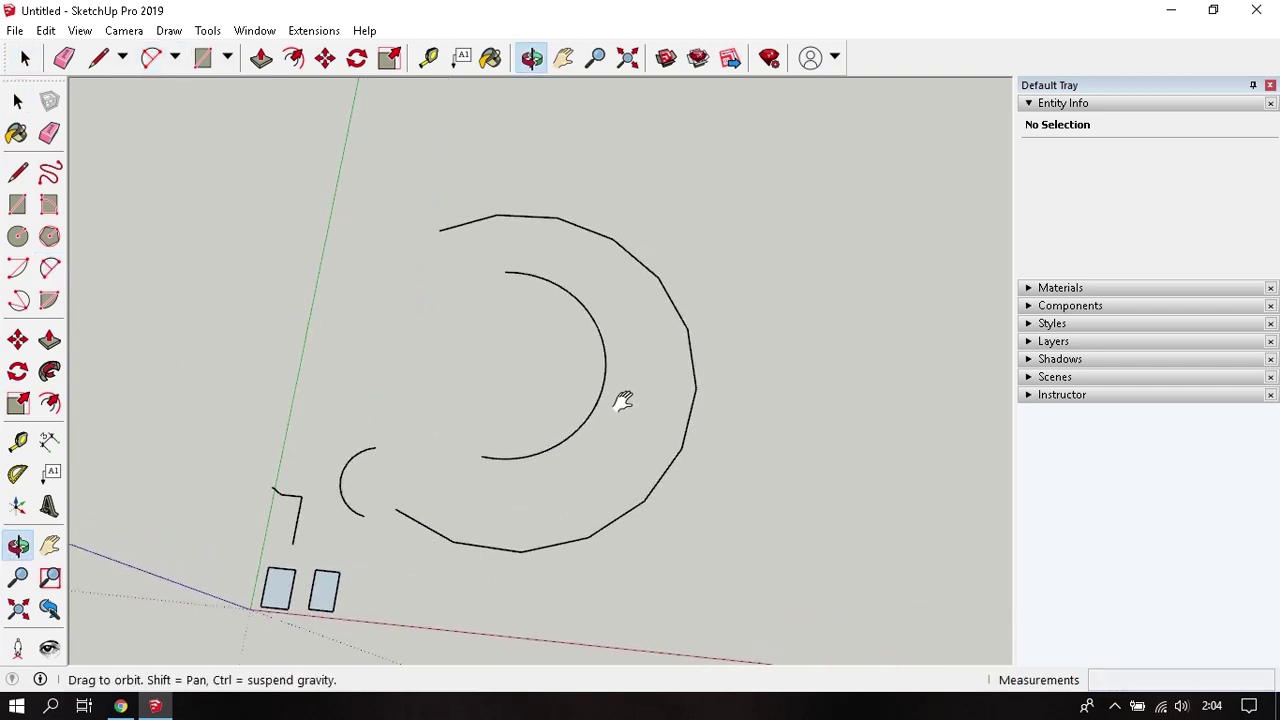
pyautogui.write('a')
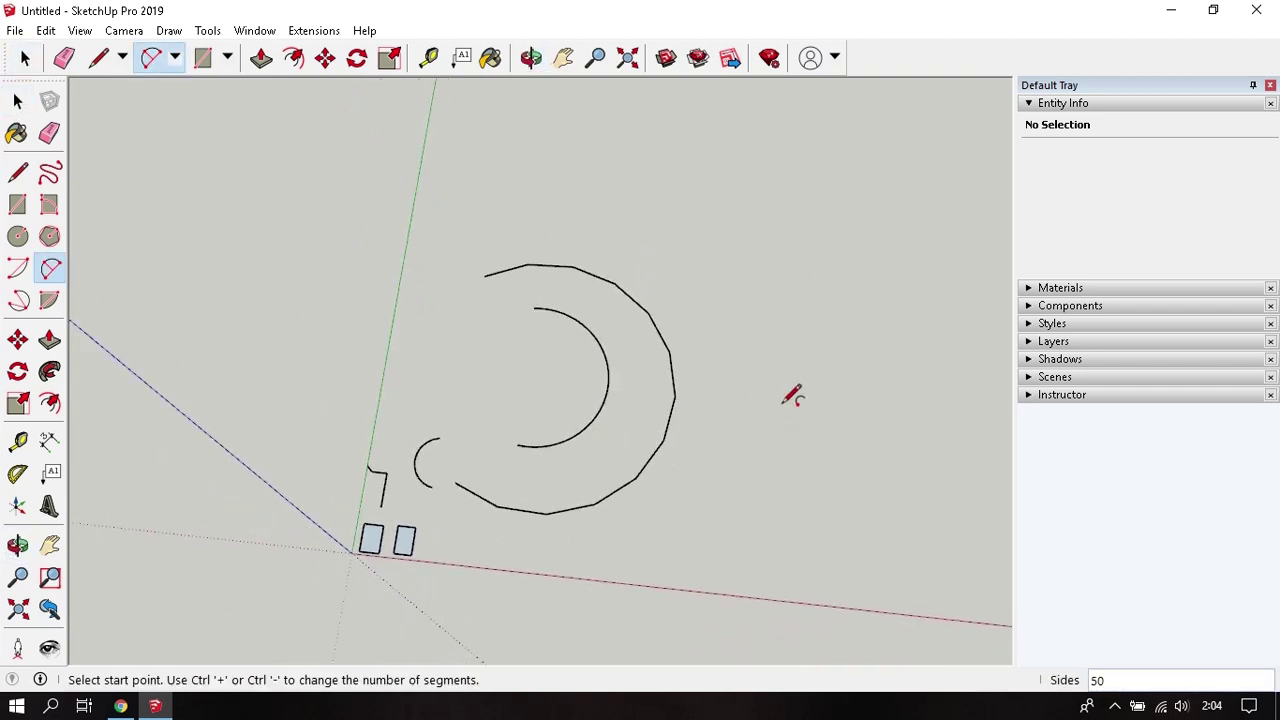
pyautogui.write('100')
pyautogui.click(777, 262)
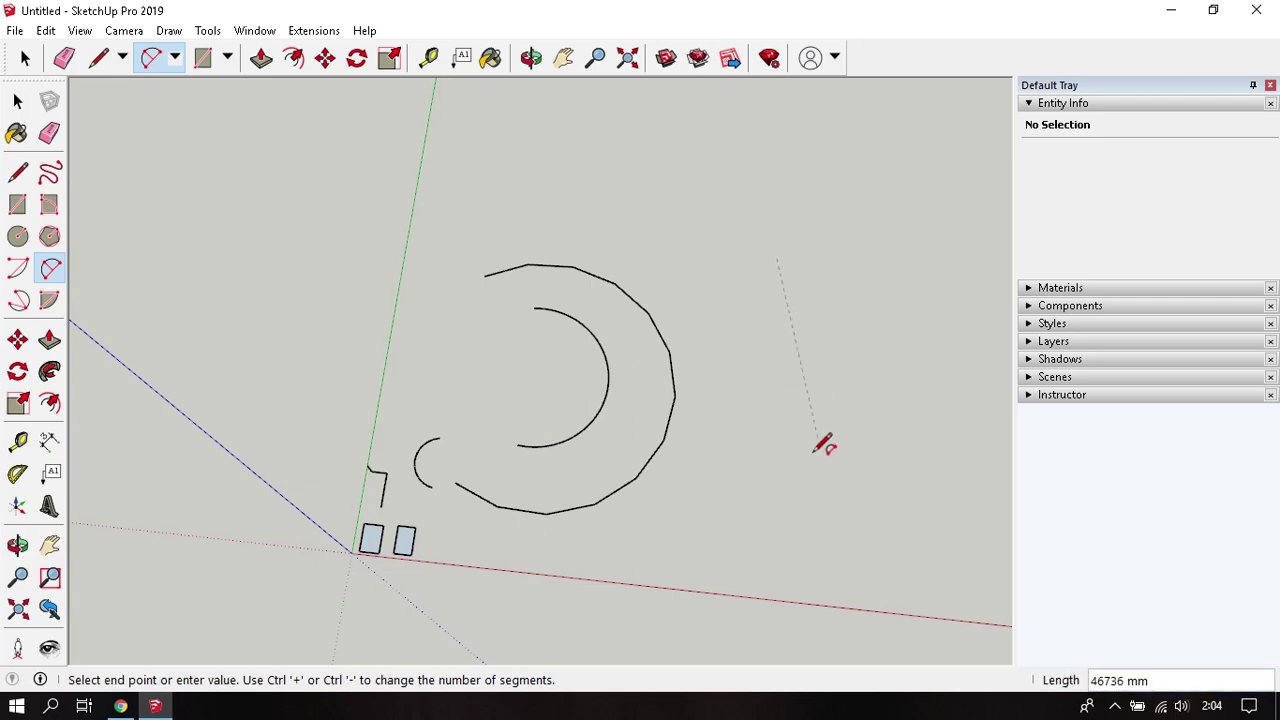
pyautogui.click(770, 511)
pyautogui.click(942, 410)
pyautogui.press('space')
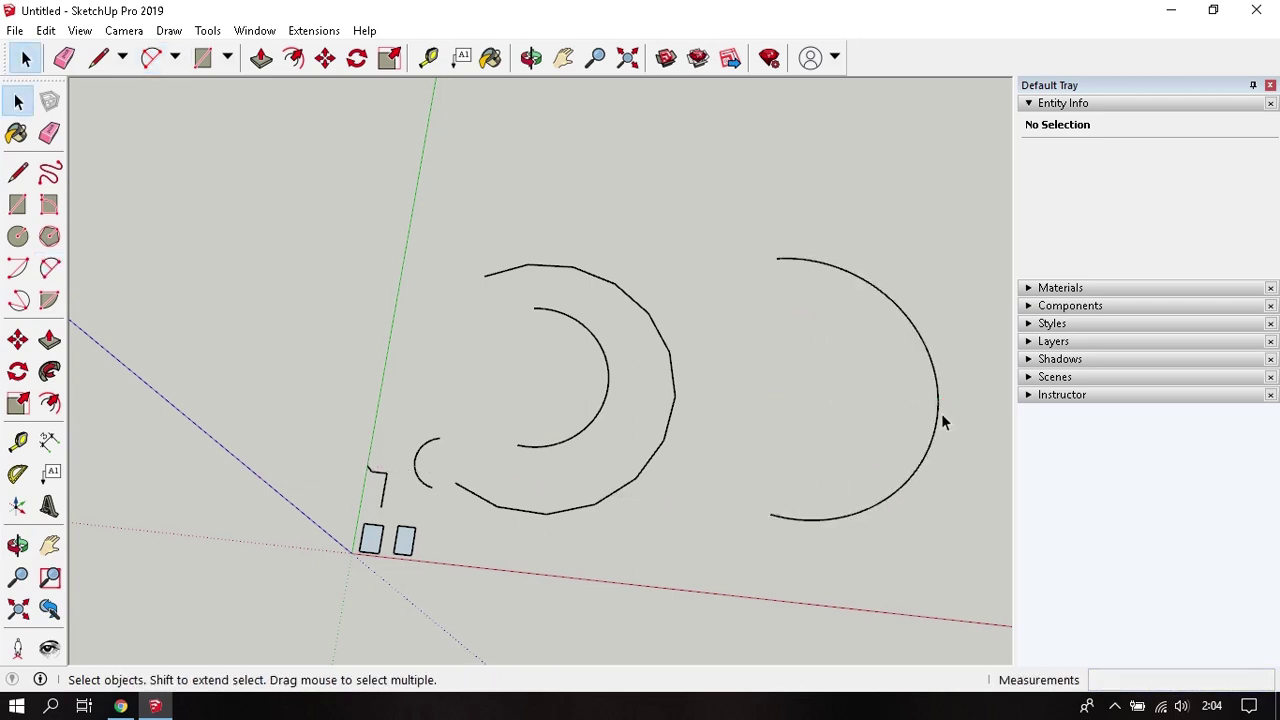
pyautogui.moveTo(941, 413)
pyautogui.mouseDown(button='middle')
pyautogui.moveTo(846, 437)
pyautogui.moveTo(860, 449)
pyautogui.mouseUp(button='middle')
pyautogui.scroll(-3, 860, 447)
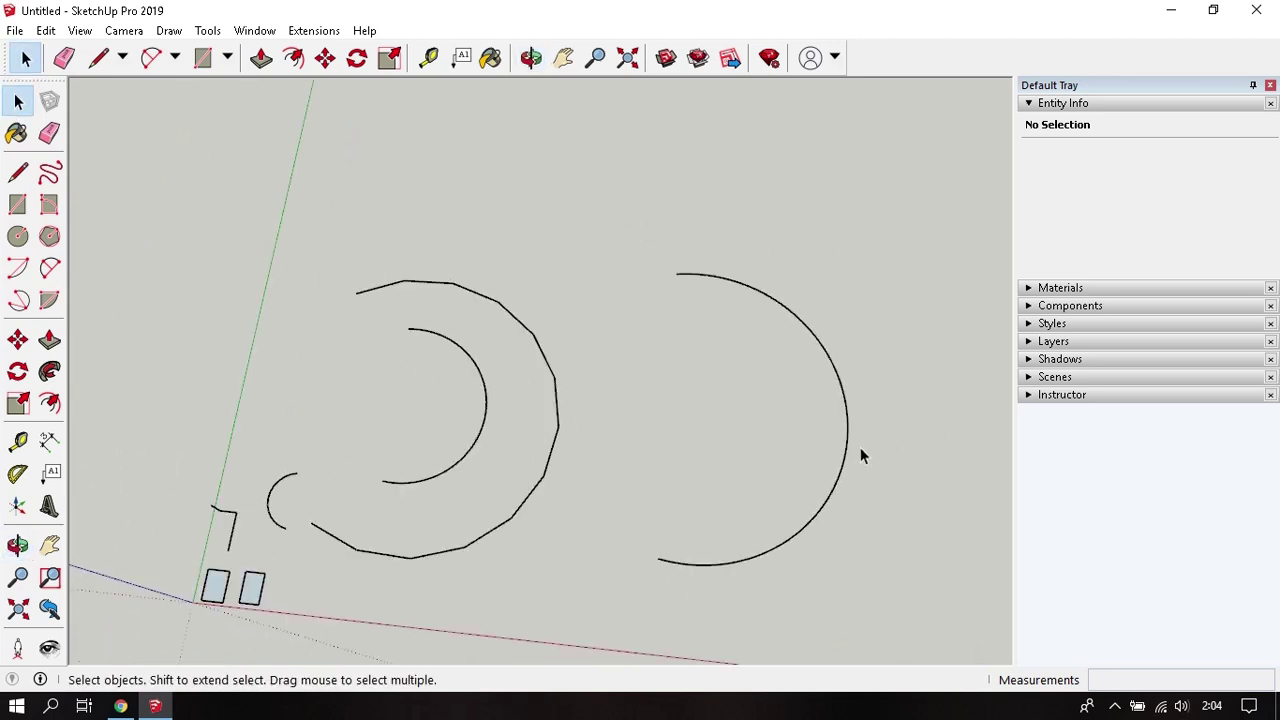
pyautogui.moveTo(741, 496)
pyautogui.mouseDown(button='middle')
pyautogui.moveTo(740, 410)
pyautogui.moveTo(686, 397)
pyautogui.mouseUp(button='middle')
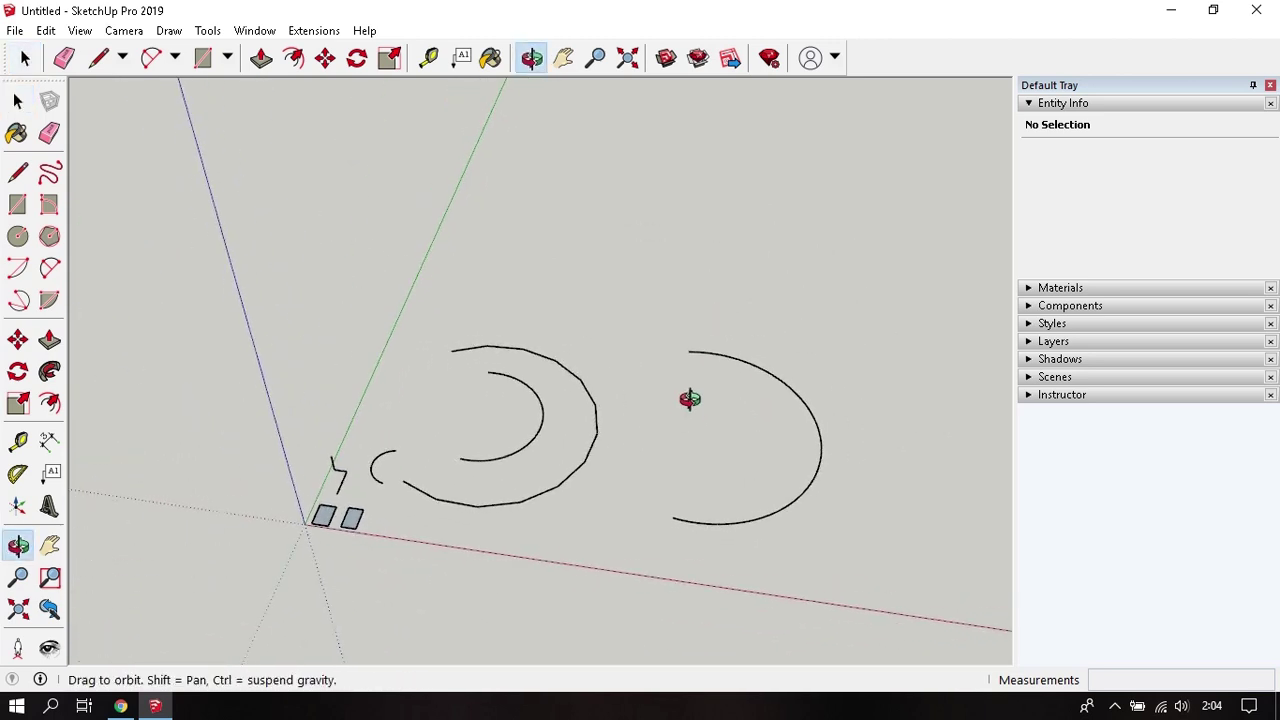